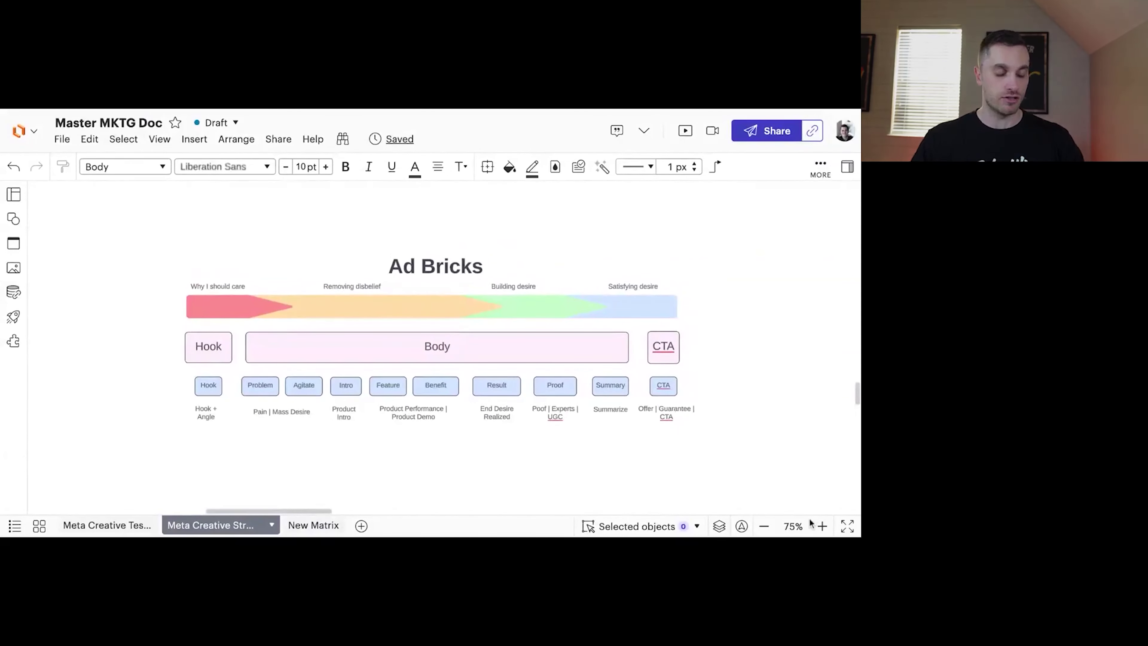
Zoom the Ad Bricks diagram from 75% to 100% and scroll through its bricks.
left_click(821, 526)
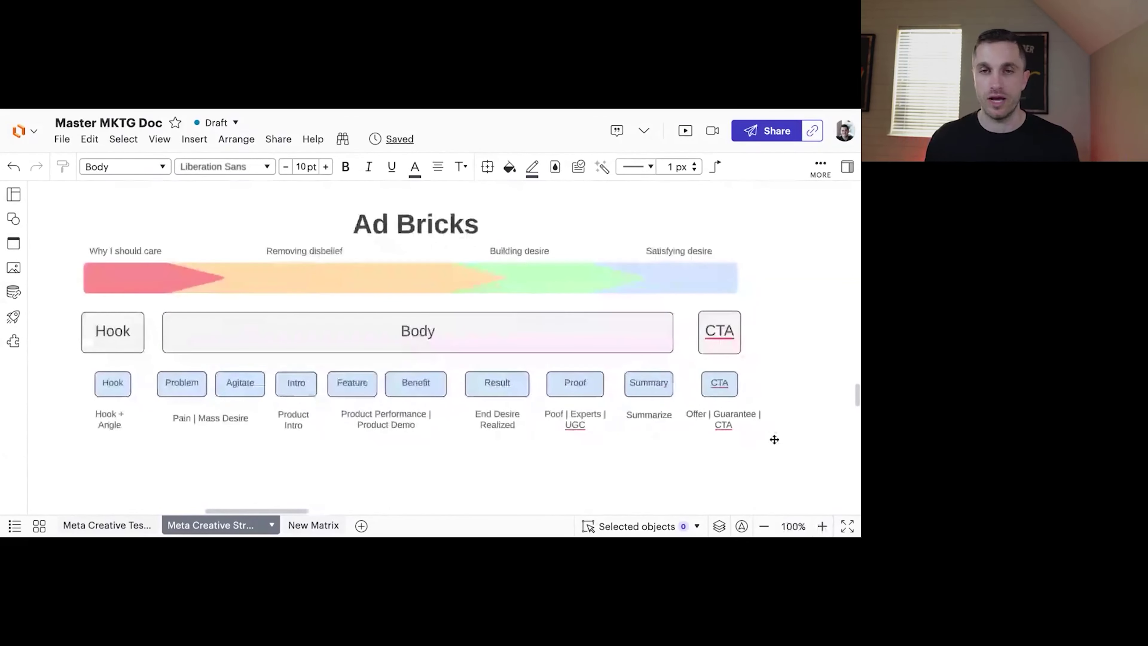
scroll(775, 439, "down", 1)
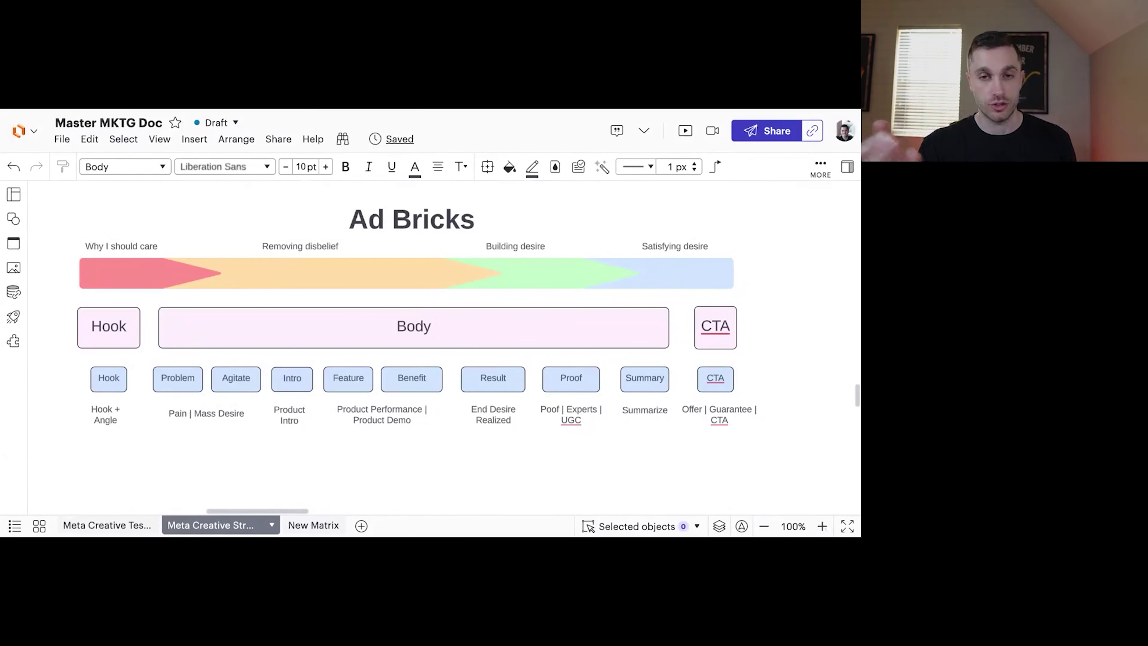
scroll(545, 417, "left", 1)
scroll(545, 417, "left", 2)
scroll(545, 417, "up", 1)
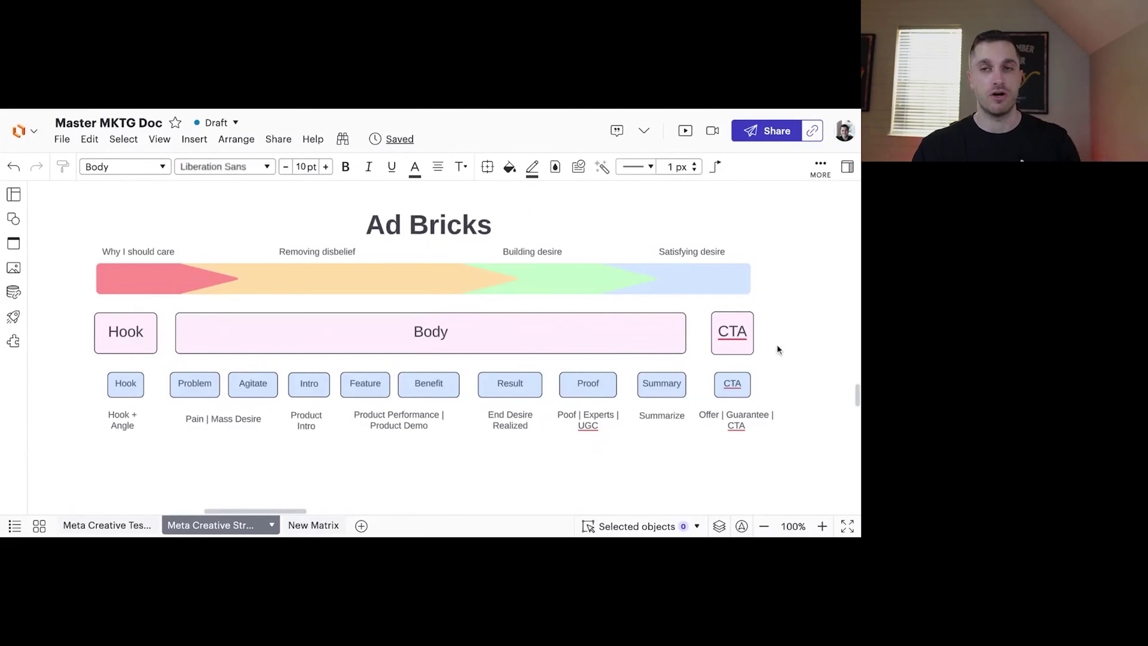
scroll(636, 372, "down", 2)
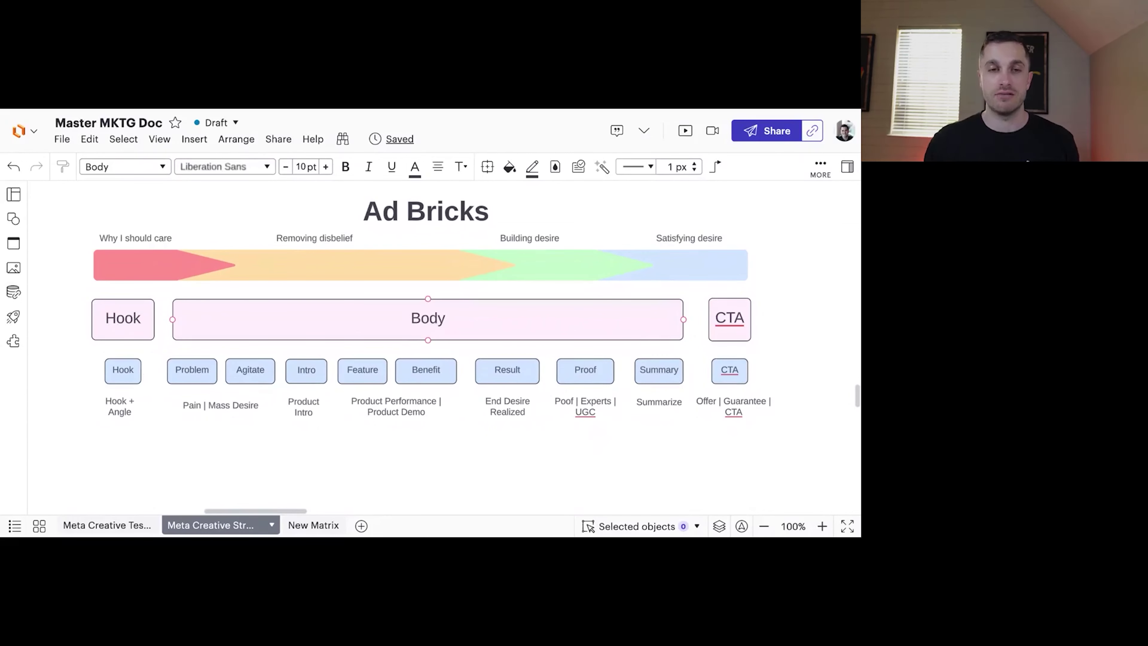
scroll(431, 305, "down", 1)
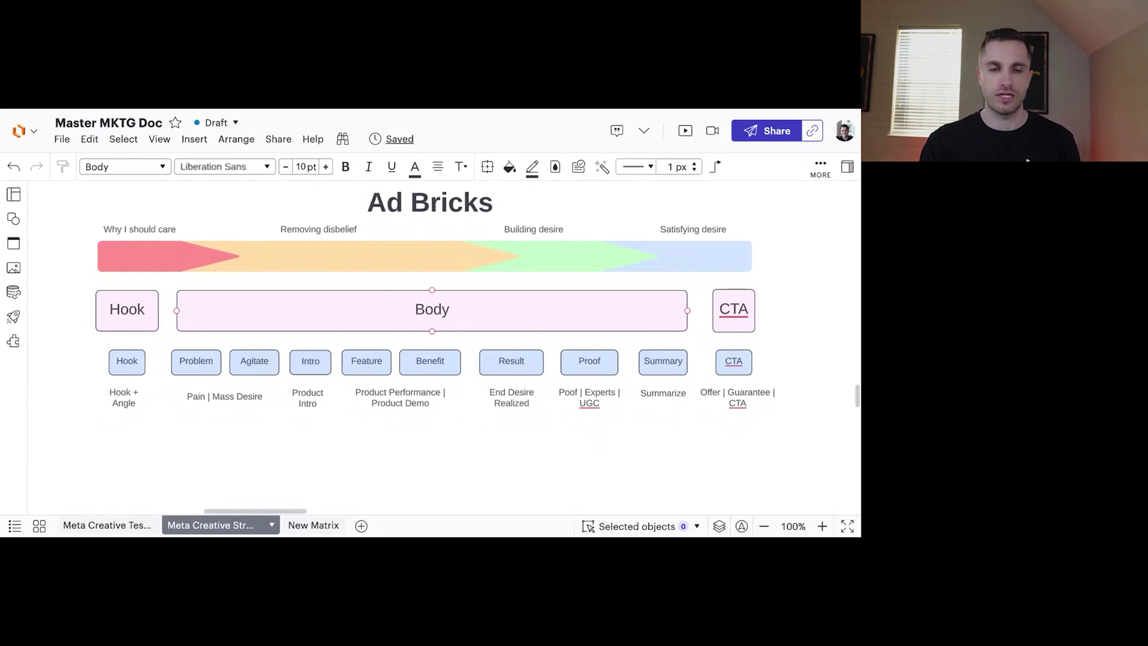
scroll(298, 399, "down", 1)
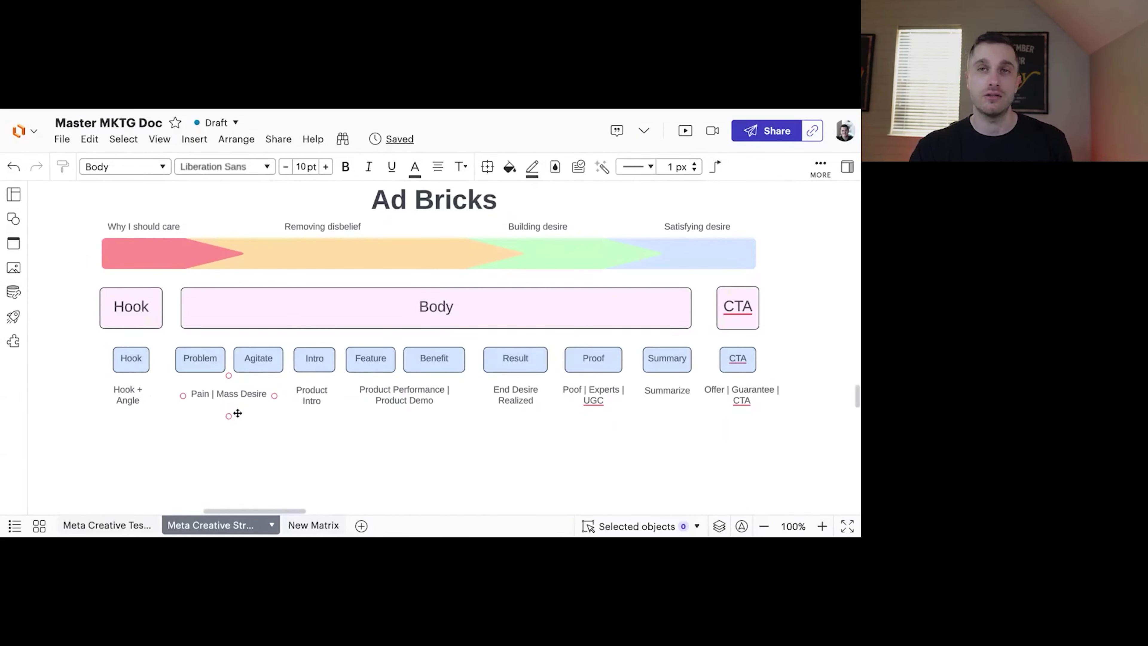
Pan right across the stages, from Why I should care to Satisfying desire.
scroll(229, 415, "right", 1)
scroll(229, 415, "down", 1)
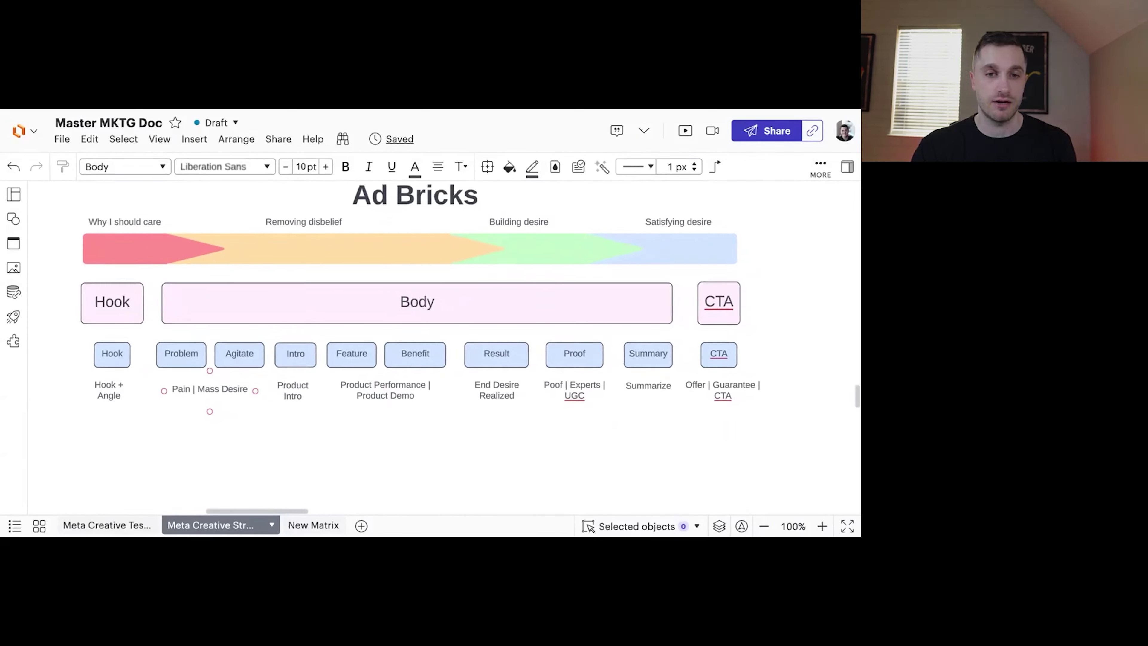
scroll(365, 408, "right", 2)
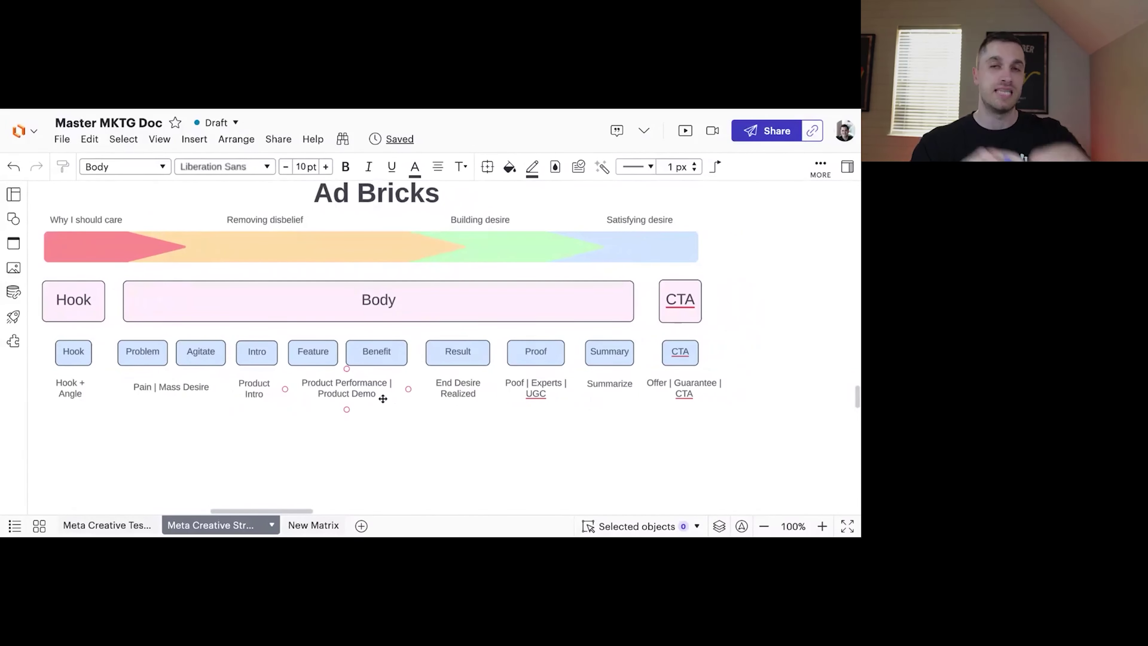
scroll(407, 394, "right", 1)
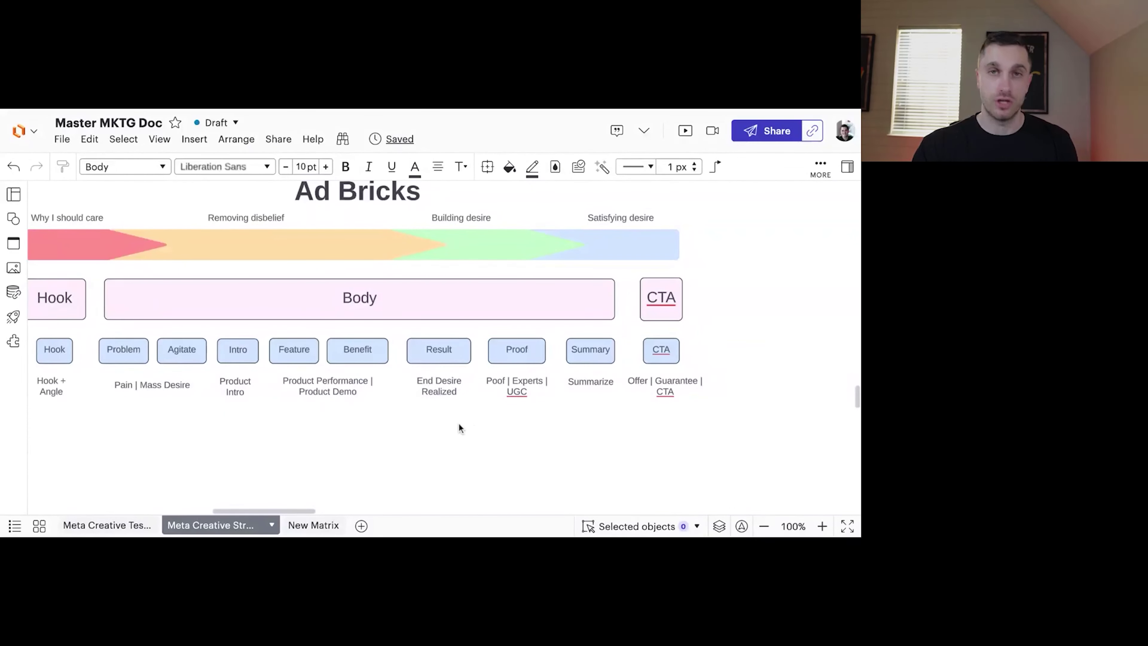
scroll(497, 439, "right", 1)
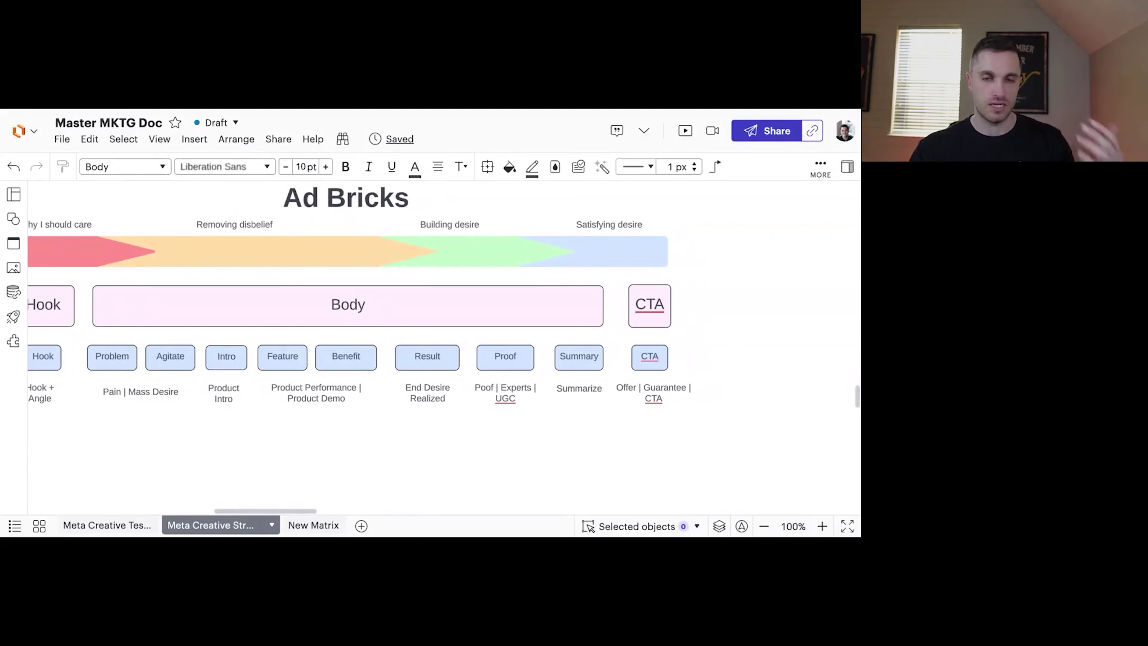
scroll(538, 448, "right", 2)
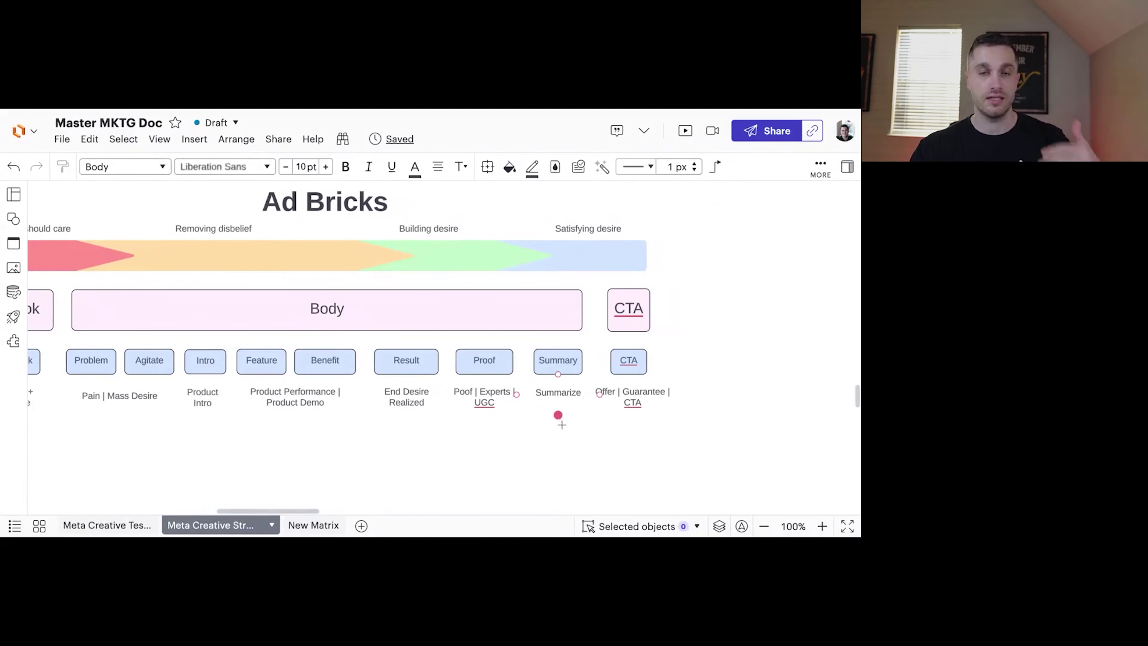
scroll(562, 428, "left", 4)
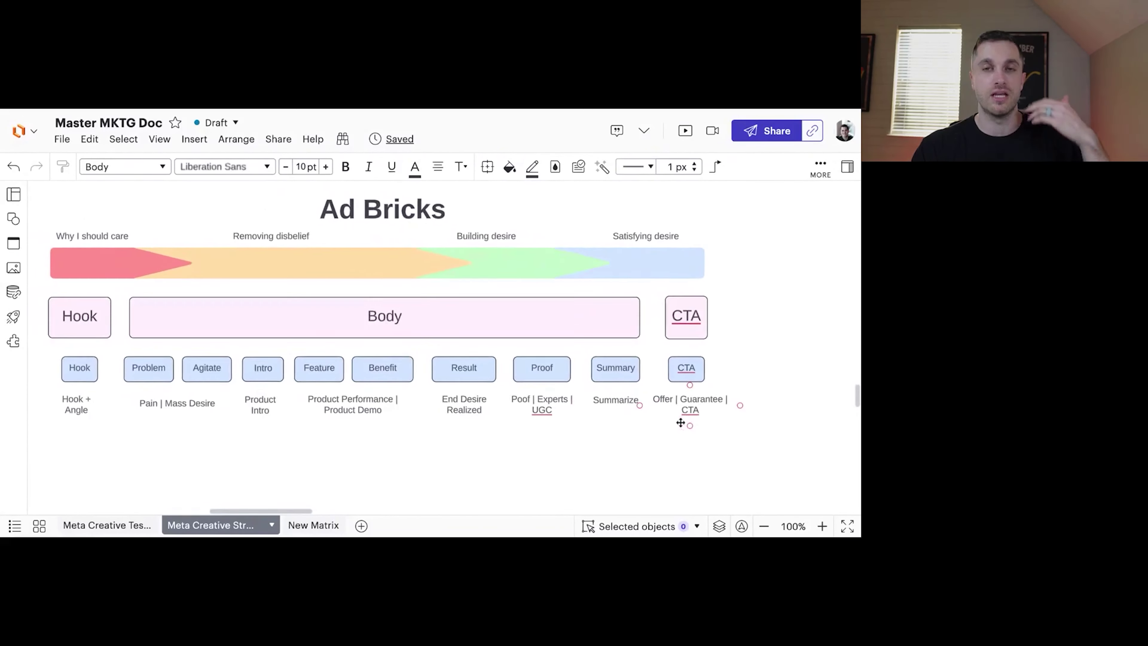
scroll(695, 428, "down", 1)
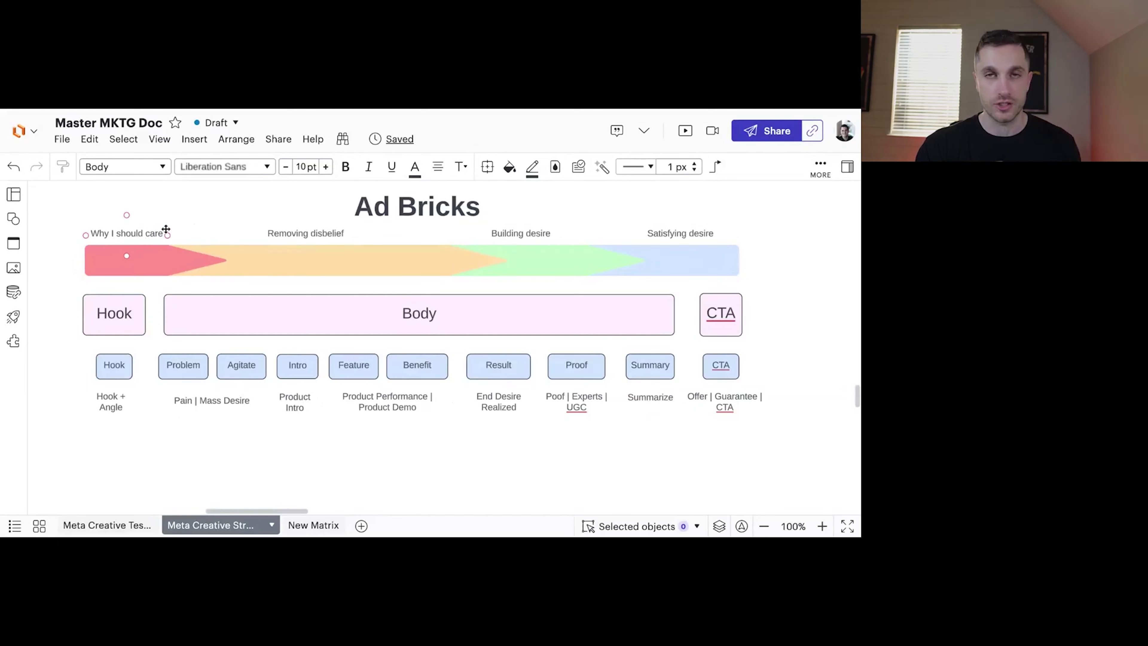
left_click(207, 227)
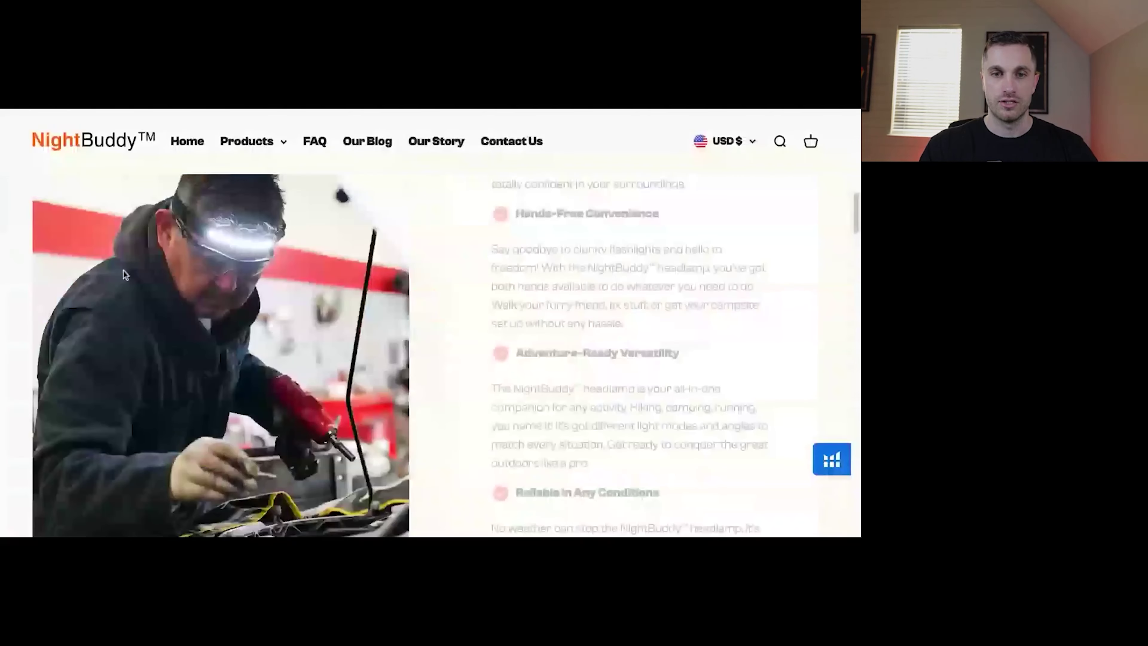
Scroll down the NightBuddy homepage to the 'Discover Tips and Tricks' blog section.
scroll(125, 269, "up", 1)
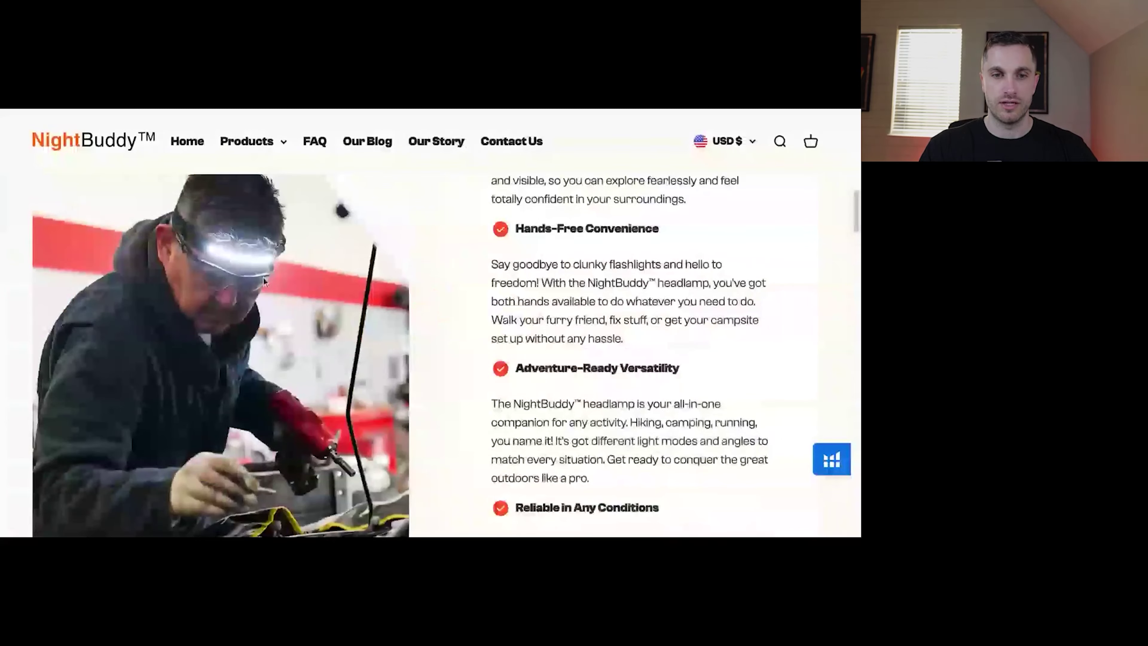
scroll(262, 276, "down", 15)
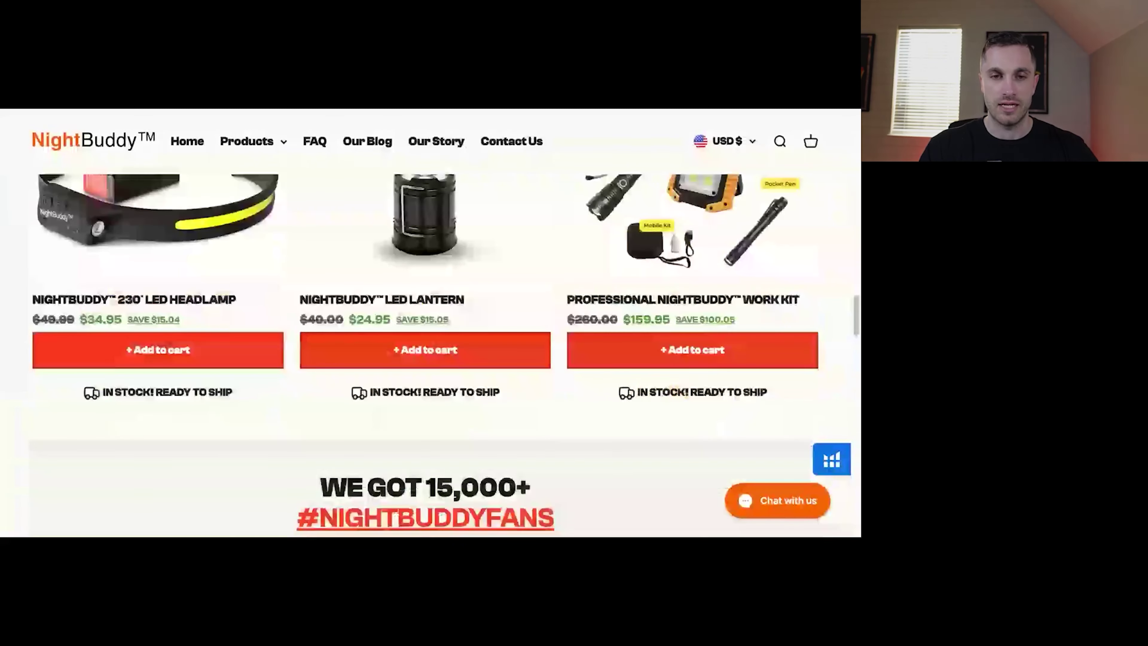
scroll(236, 374, "down", 20)
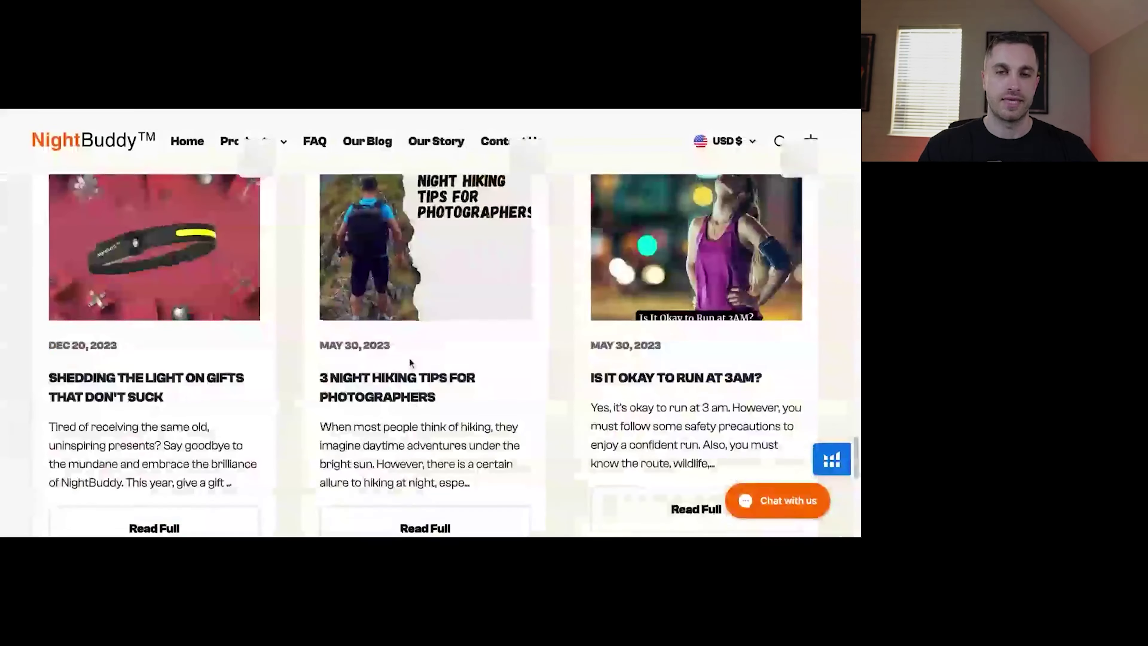
scroll(409, 358, "up", 2)
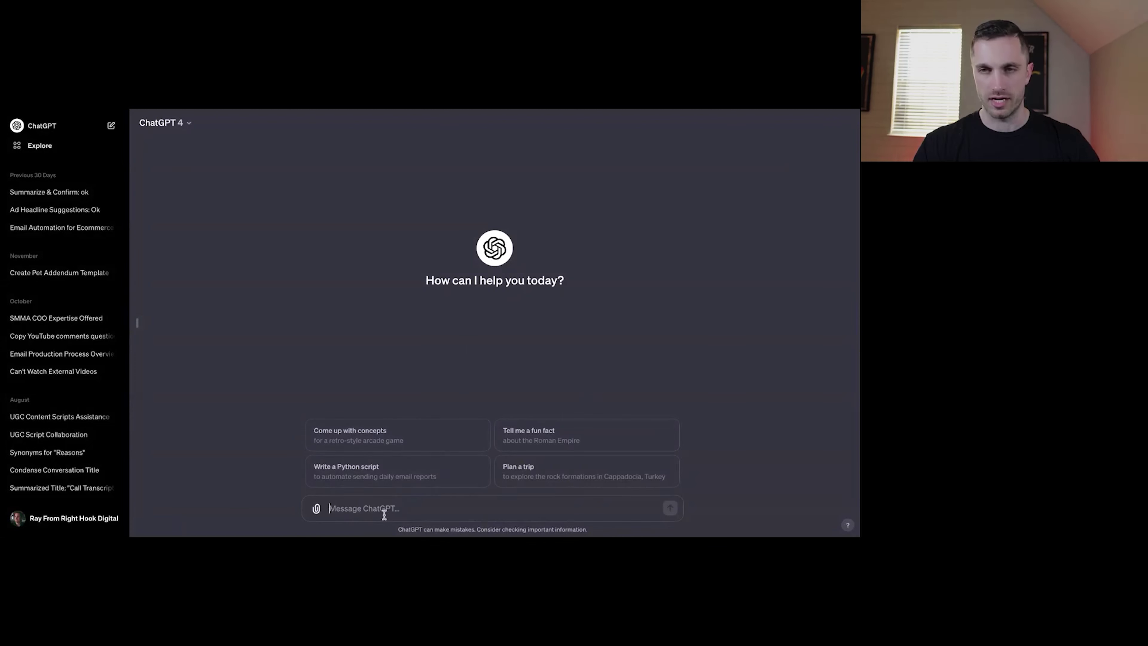
Paste the expert creative strategist and Meta/TikTok advertiser prompt, drop the leading bracket, and send it.
type("[I want you to now be an expert creative strategist and Meta and Tiktok Advertiser. Reference the book works of Breakthrough Advertising, and Cashvertising for mental frameworks. I  am going to teach you about my product so you can help me make UGC (user-generated content) scripts for content creators on tiktok and instagram reels. I will give you the details but wait for me to give you instructions before making the scripts.]")
left_click(334, 460)
key("BackSpace")
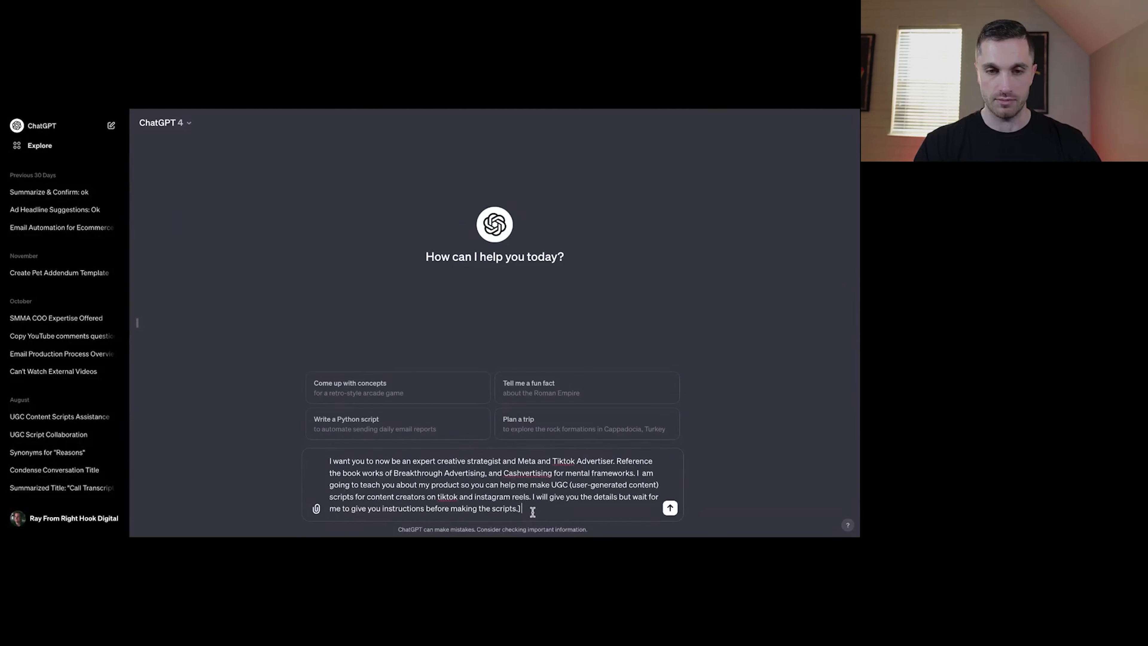
key("Return")
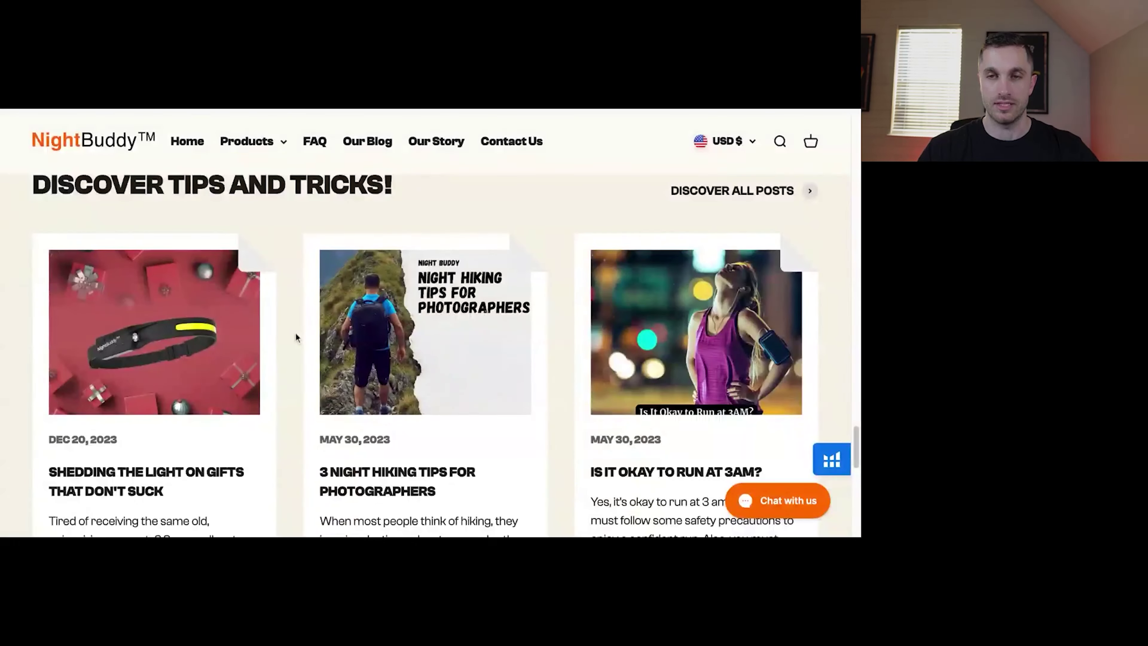
Open the NightBuddy 230° LED Headlamp product page from the homepage.
scroll(295, 332, "up", 10)
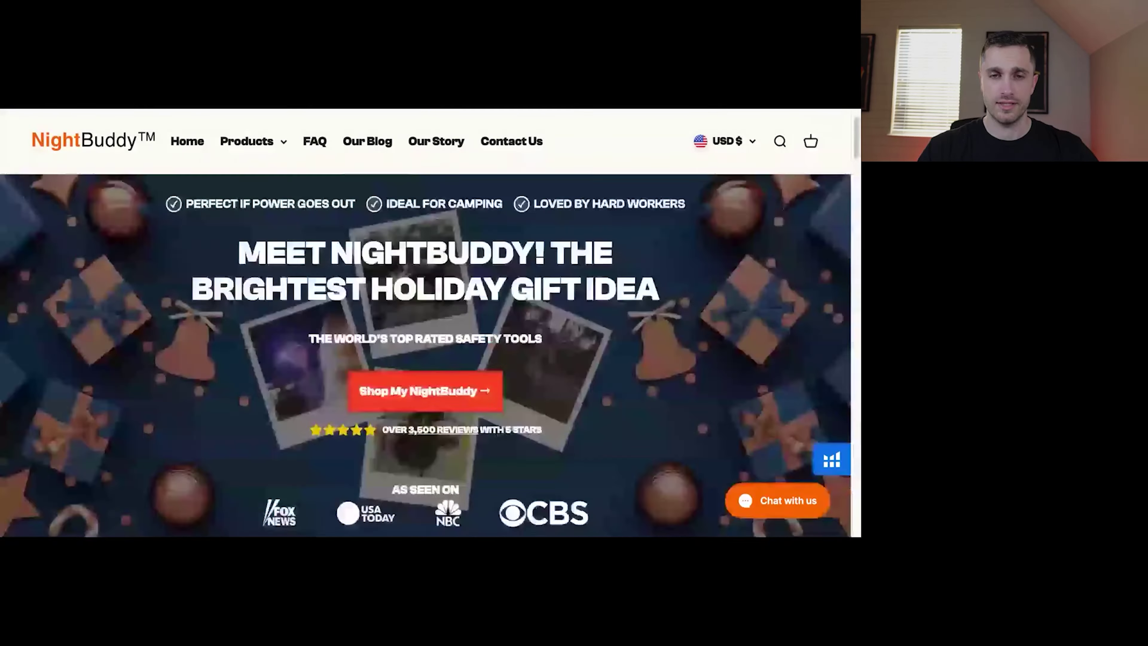
scroll(405, 195, "down", 10)
scroll(406, 195, "up", 8)
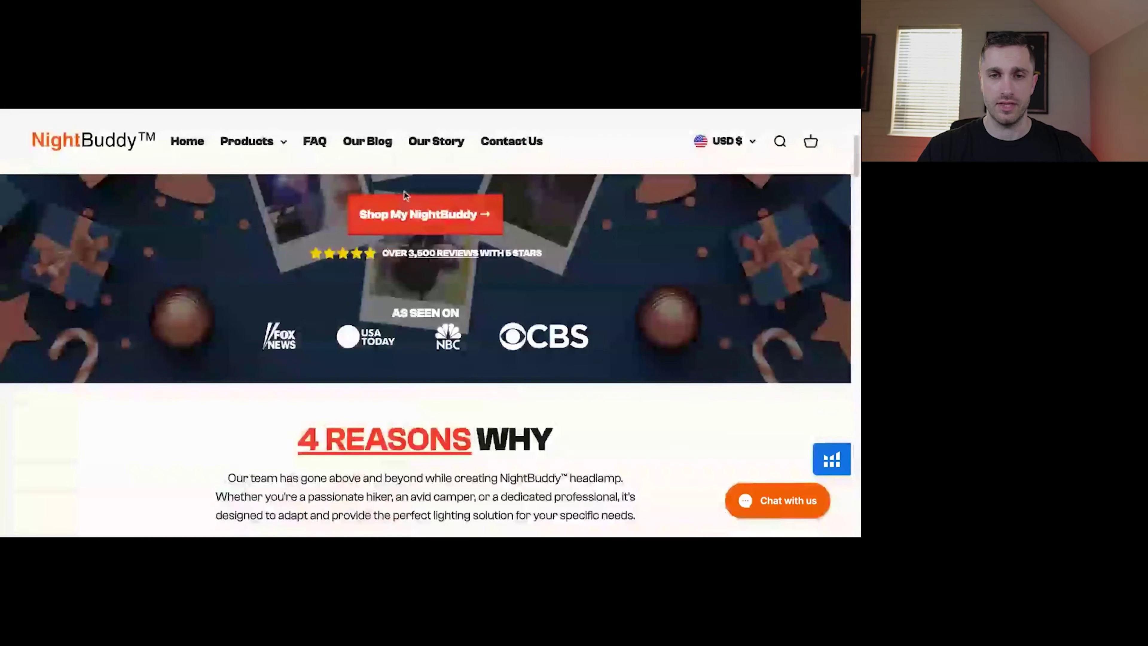
left_click(403, 220)
scroll(500, 353, "down", 15)
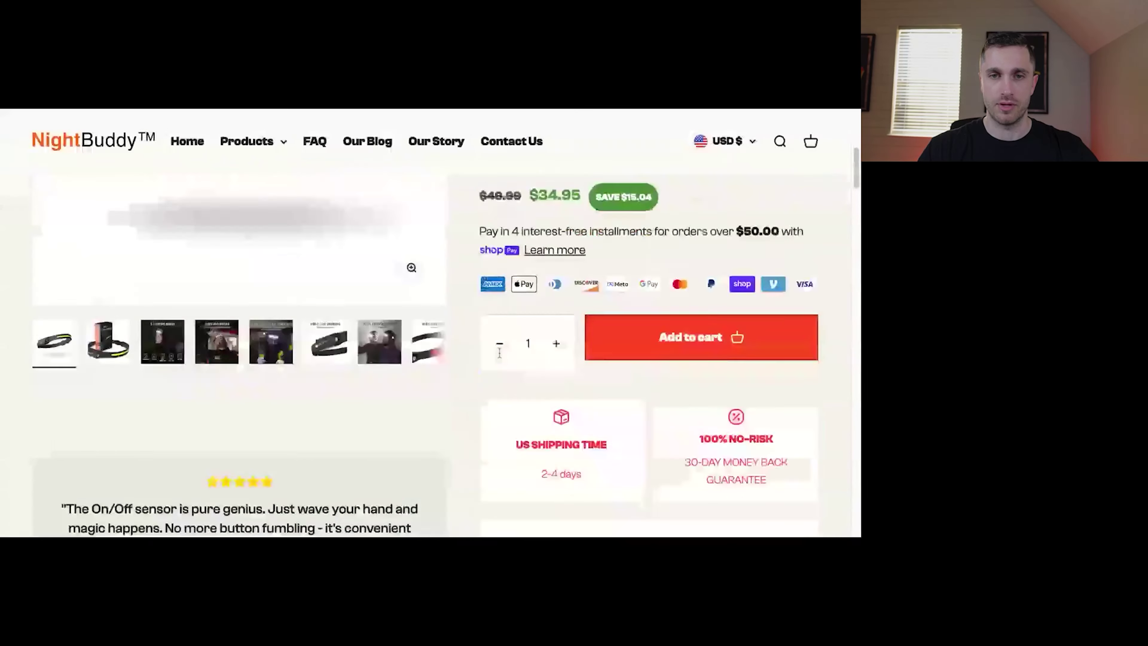
scroll(818, 453, "up", 15)
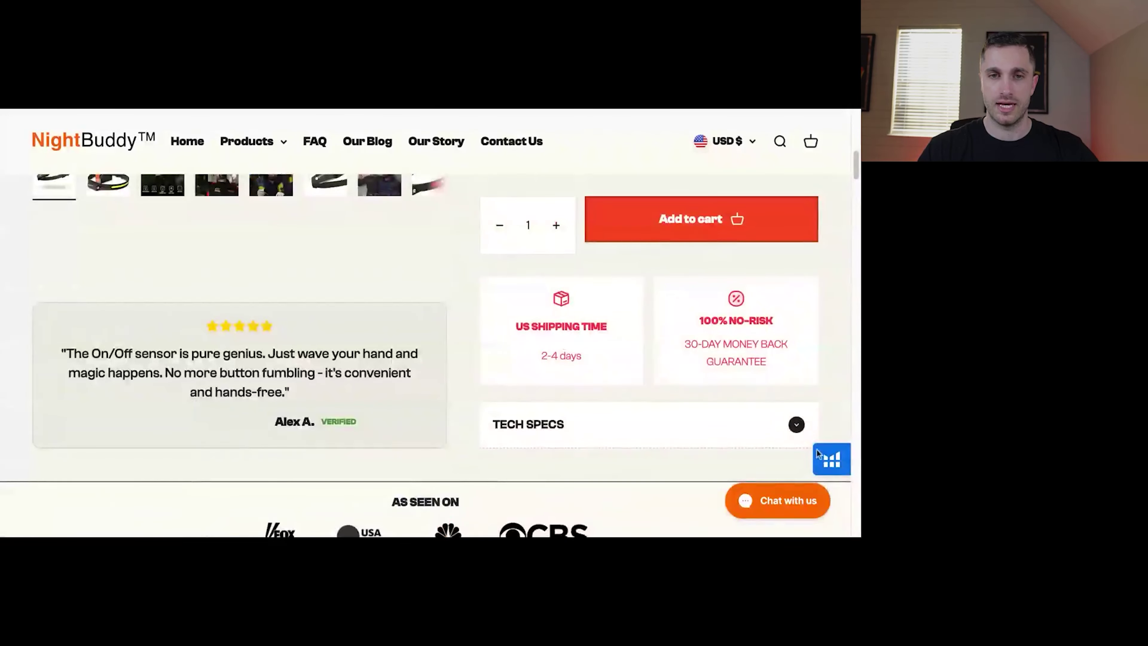
Select all text on the headlamp product page and expand its Tech Specs.
left_click(832, 459)
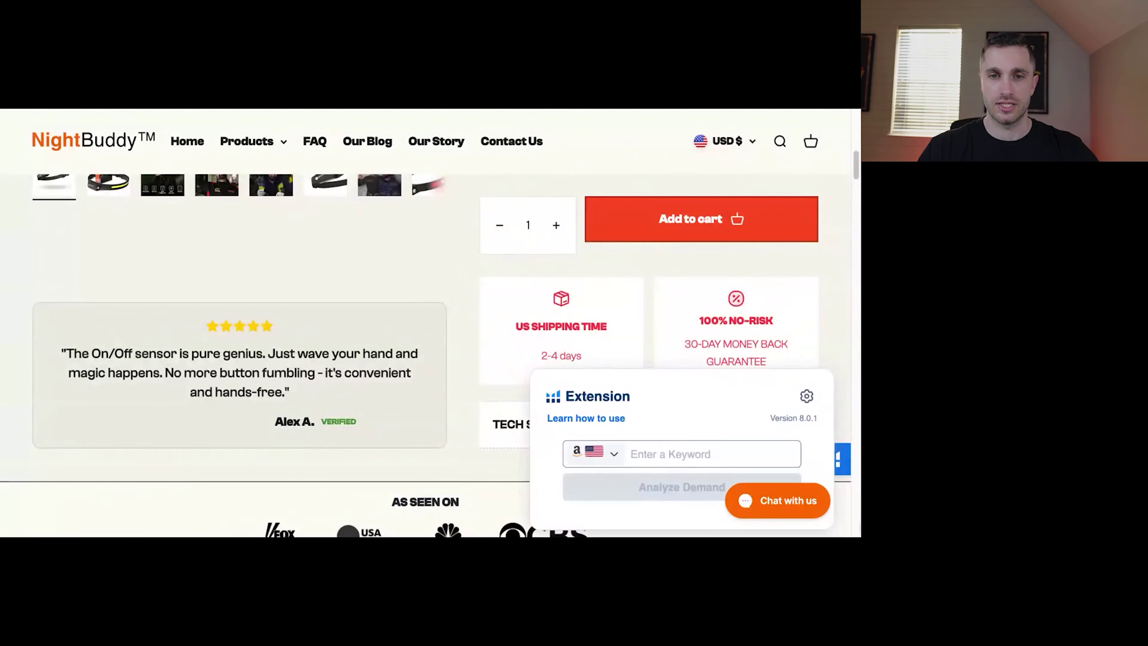
scroll(476, 344, "down", 2)
scroll(455, 345, "up", 5)
scroll(455, 343, "up", 3)
triple_click(531, 310)
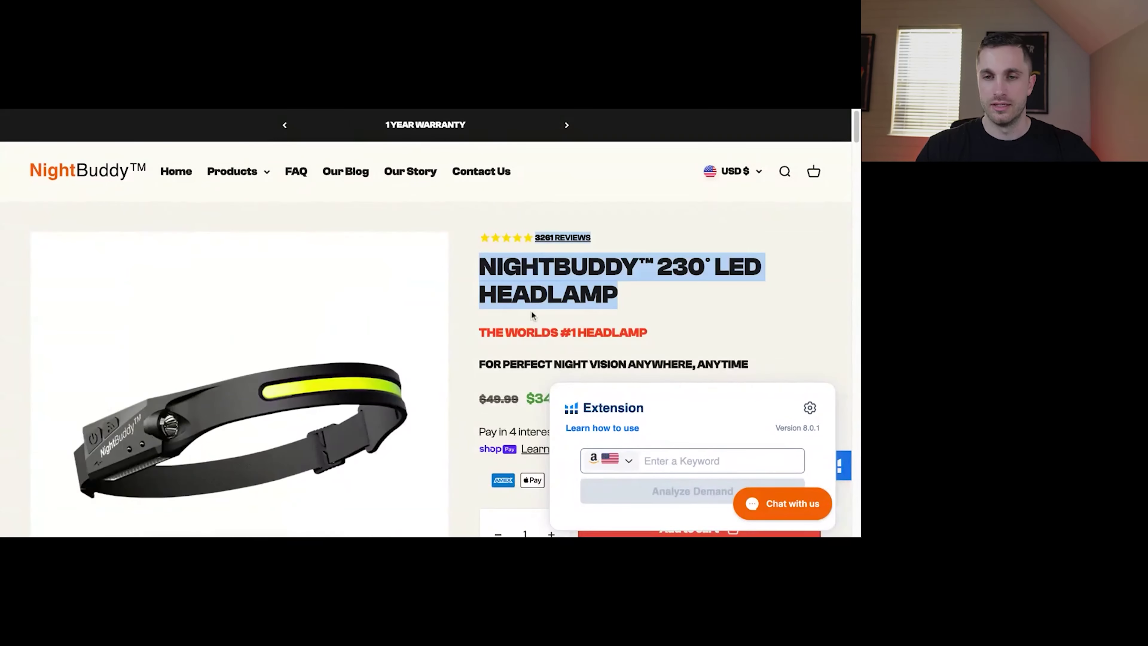
key("ctrl+a")
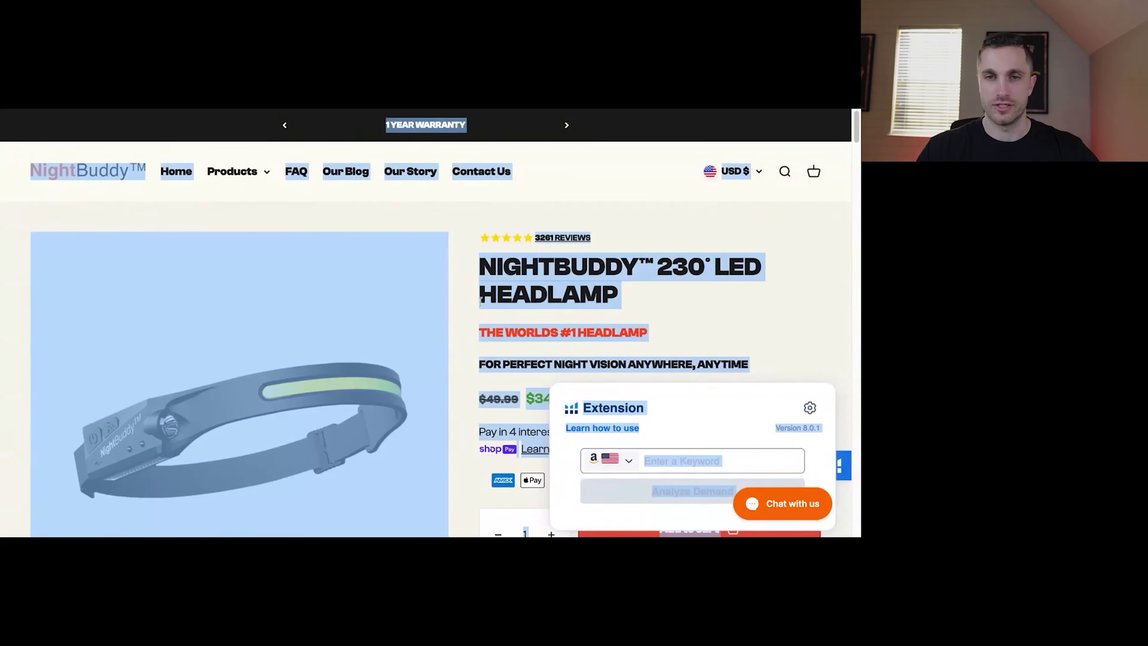
scroll(495, 322, "down", 10)
scroll(495, 322, "down", 2)
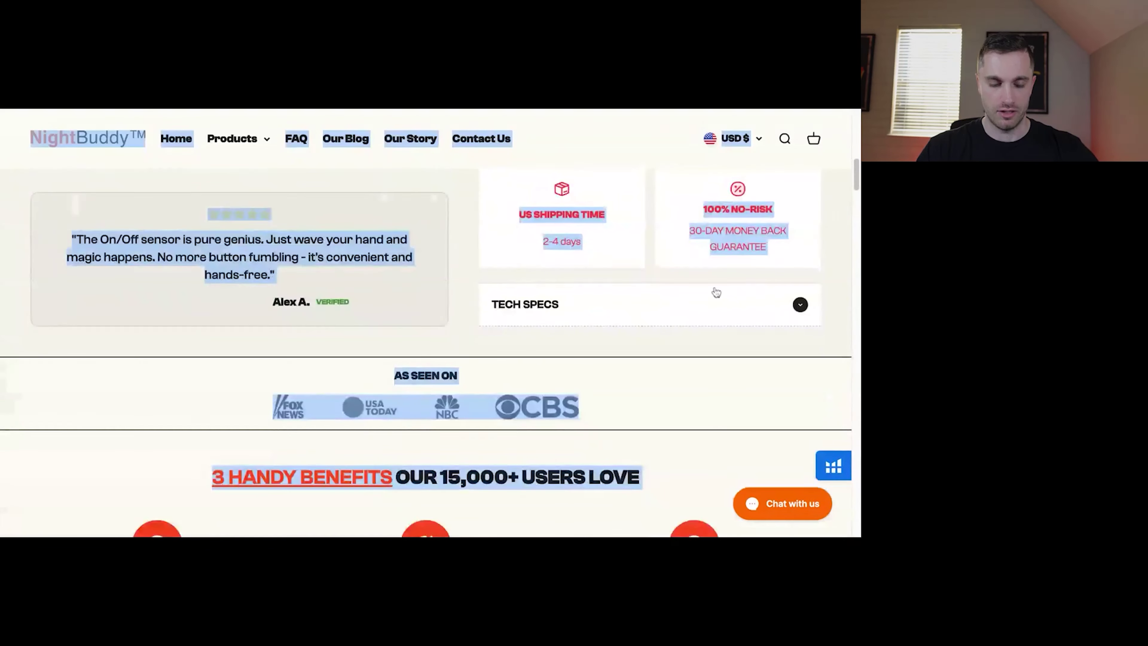
left_click(797, 299)
scroll(628, 329, "down", 5)
scroll(628, 326, "down", 15)
scroll(627, 326, "up", 5)
scroll(702, 111, "up", 3)
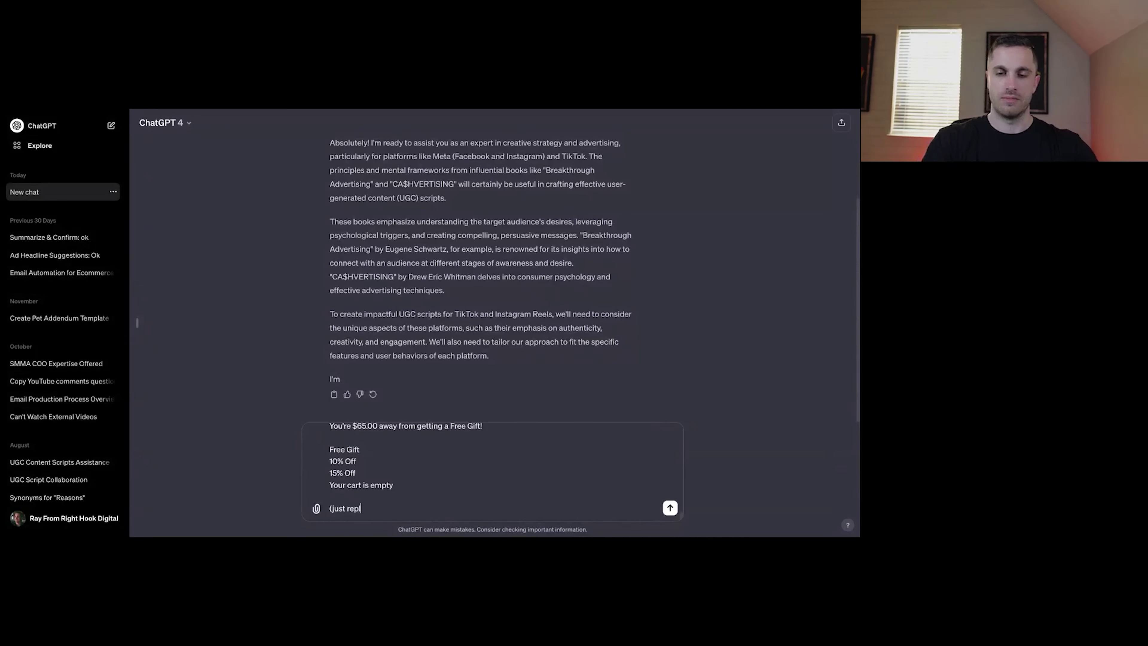
End the pasted product page text with a request to just reply "ok", send it, and return to ChatGPT.
type("y ook\")")
key("Return")
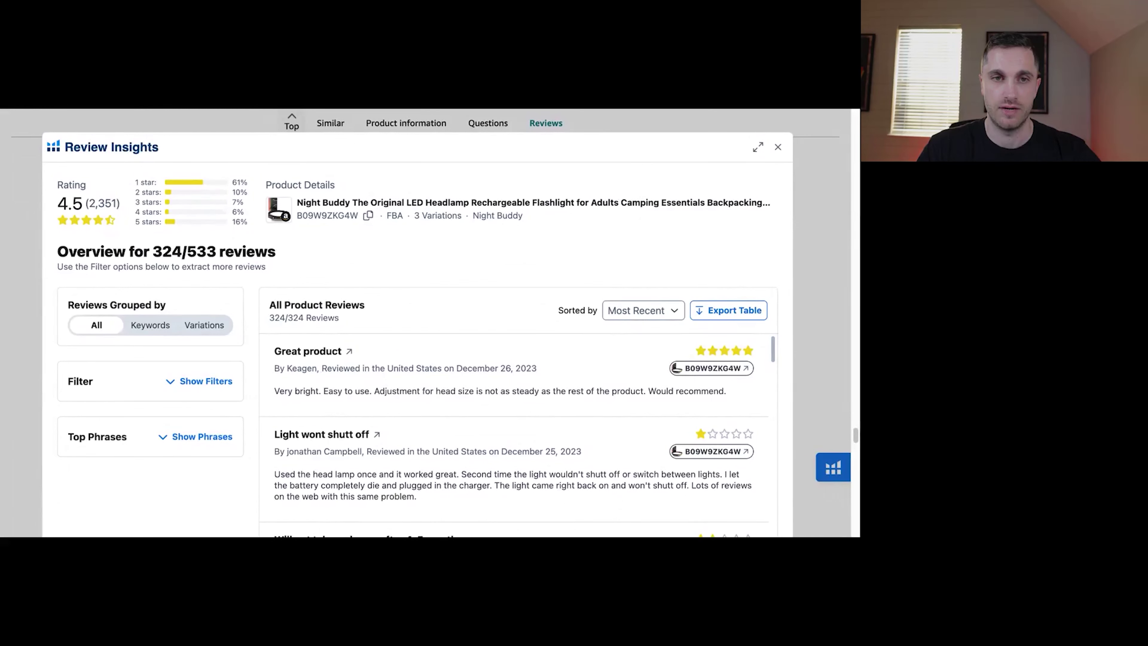
key("super+Tab")
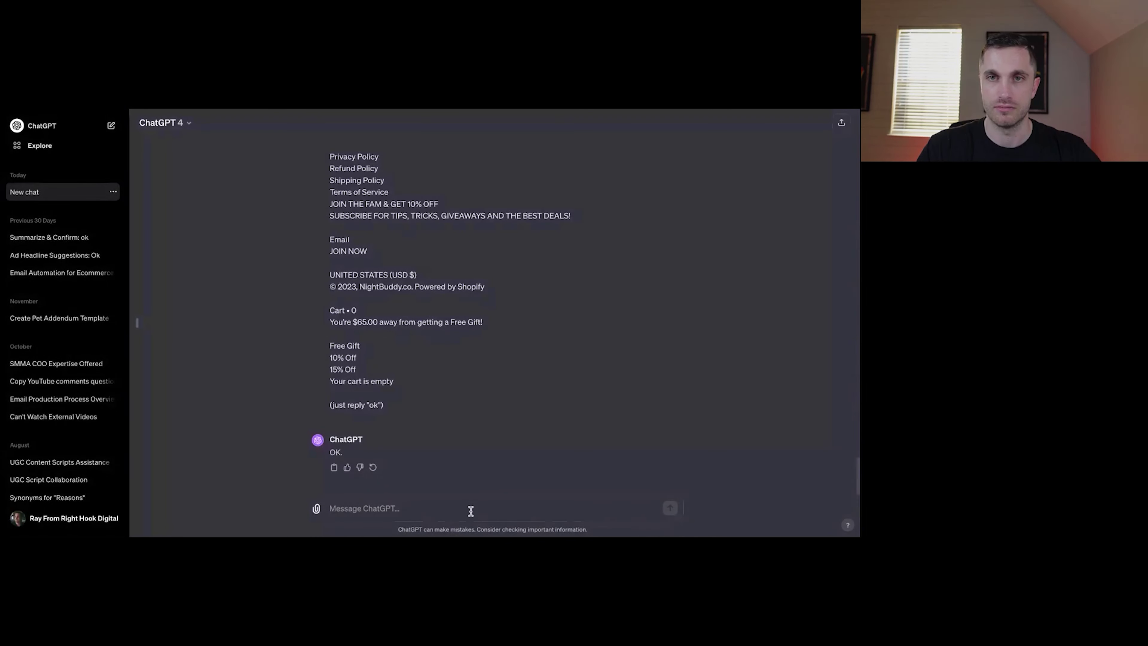
Paste the copied NightBuddy headlamp customer reviews into the chat and send them.
key("ctrl+v")
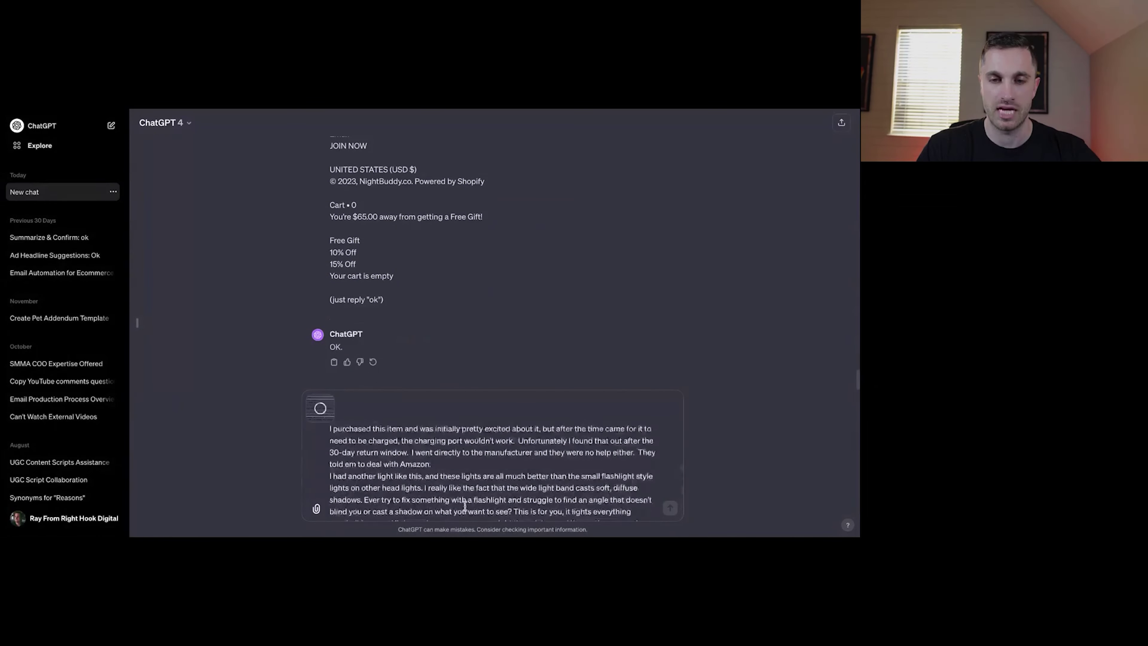
key("Return")
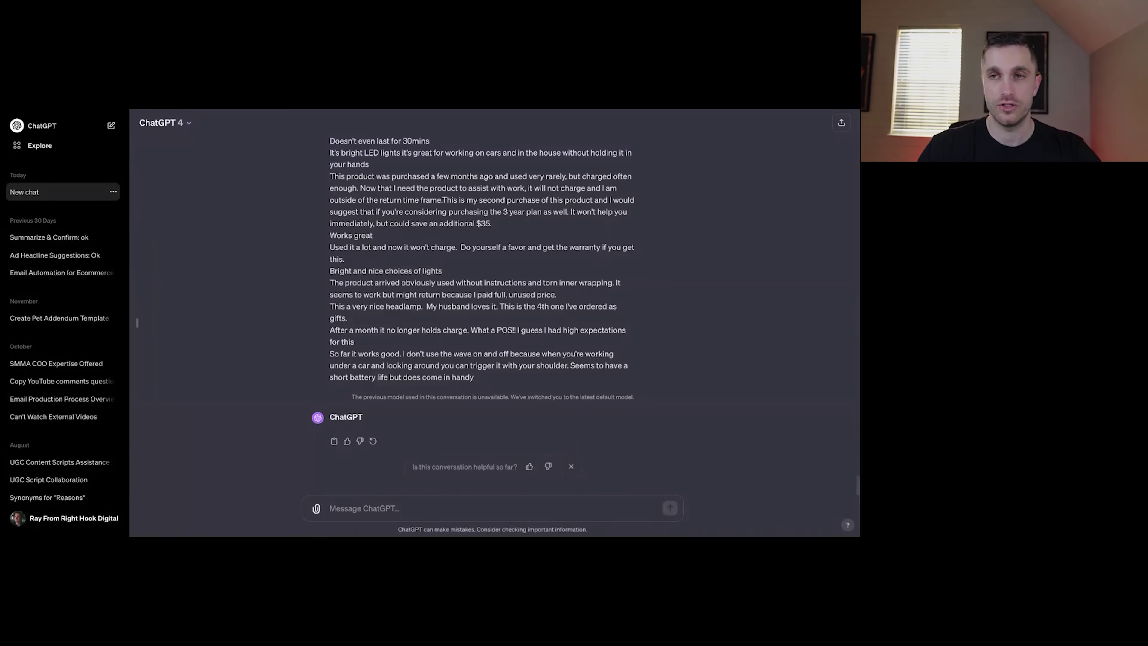
key("alt+Tab")
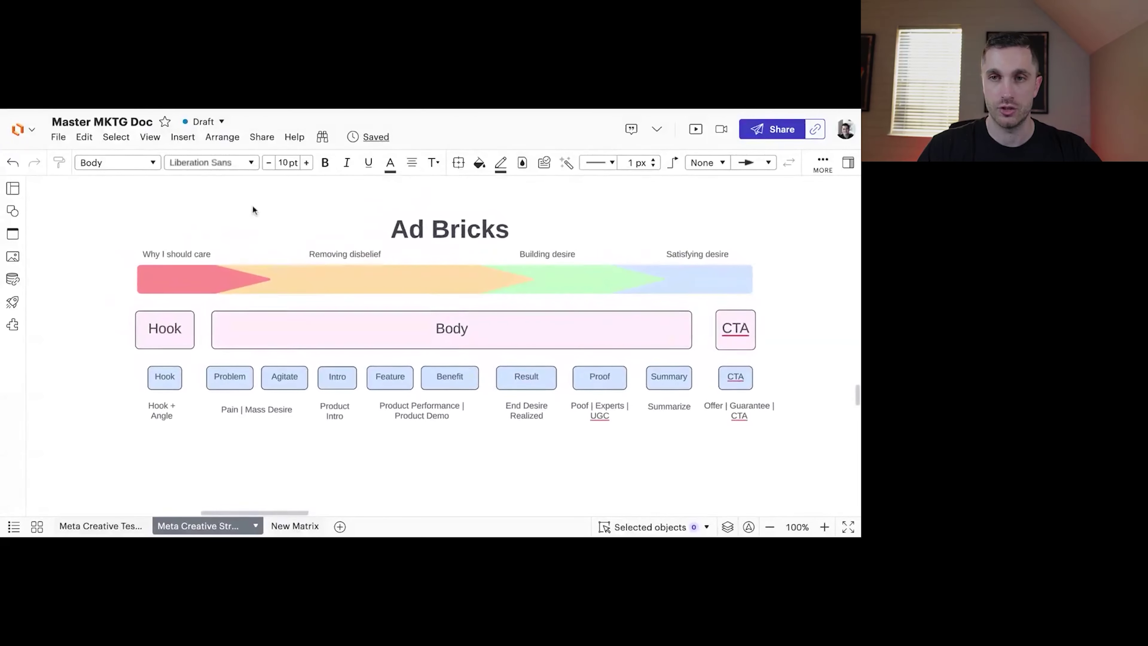
scroll(344, 415, "right", 2)
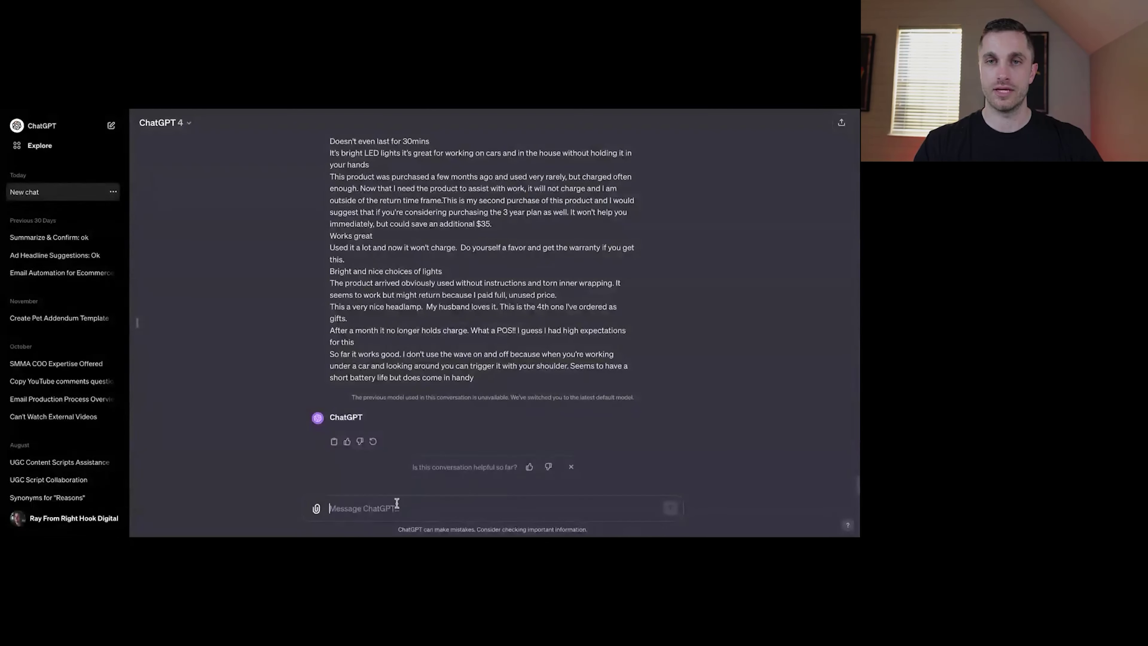
Paste the advertiser prompt with its UGC block list and wrap the list in square brackets.
left_click(385, 507)
key("ctrl+v")
scroll(384, 506, "up", 5)
left_click(330, 436)
type("[")
scroll(408, 471, "down", 5)
left_click(396, 504)
type("]")
scroll(396, 505, "up", 8)
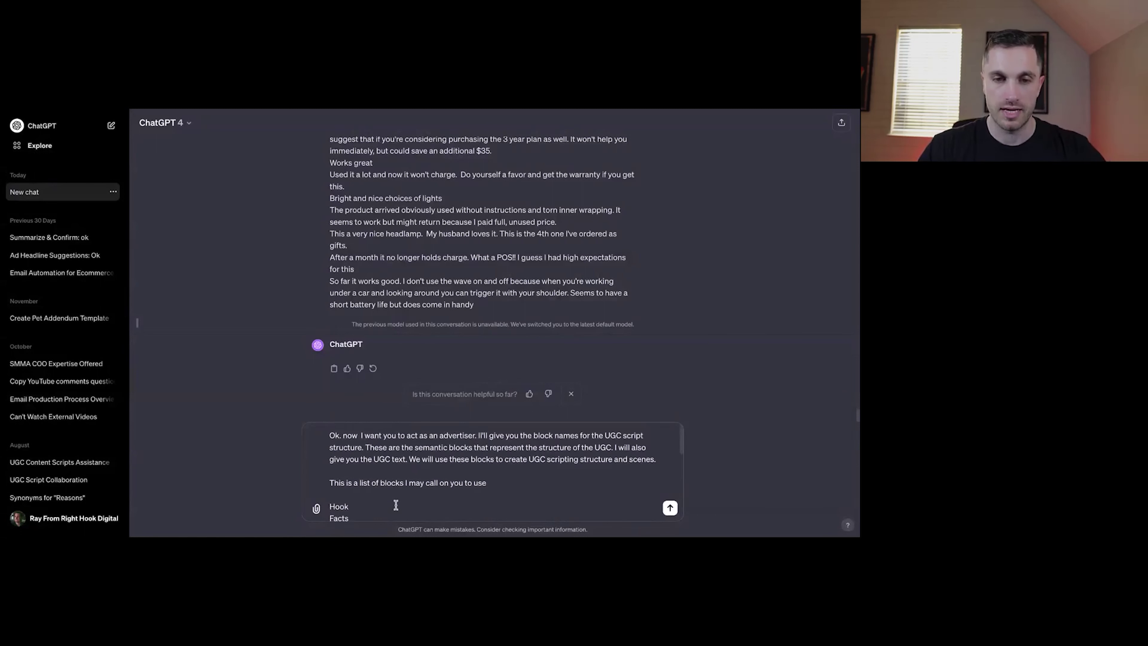
scroll(397, 482, "down", 3)
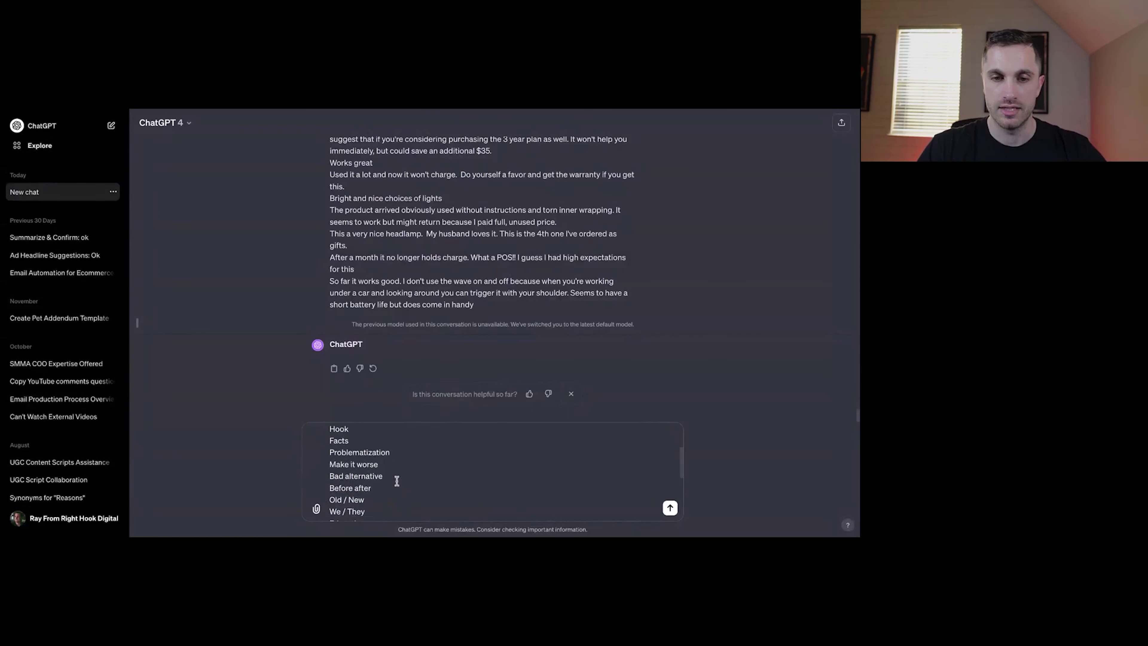
scroll(362, 456, "up", 1)
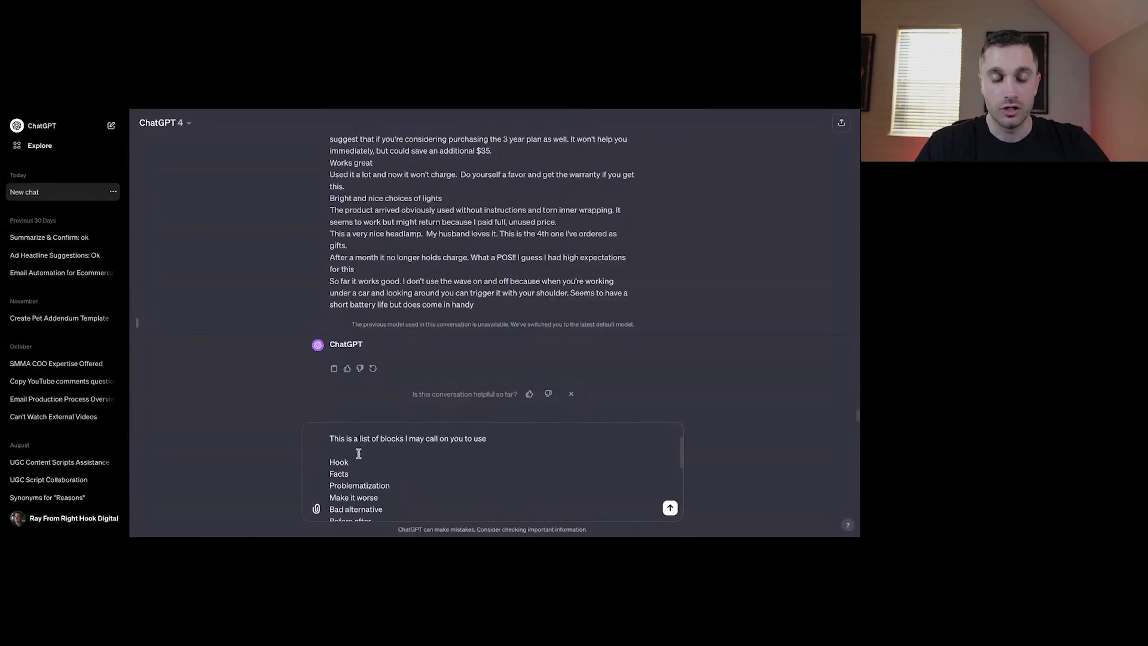
Add Call to action as the final block after Advantages and review the list.
left_click(352, 462)
scroll(379, 470, "down", 1)
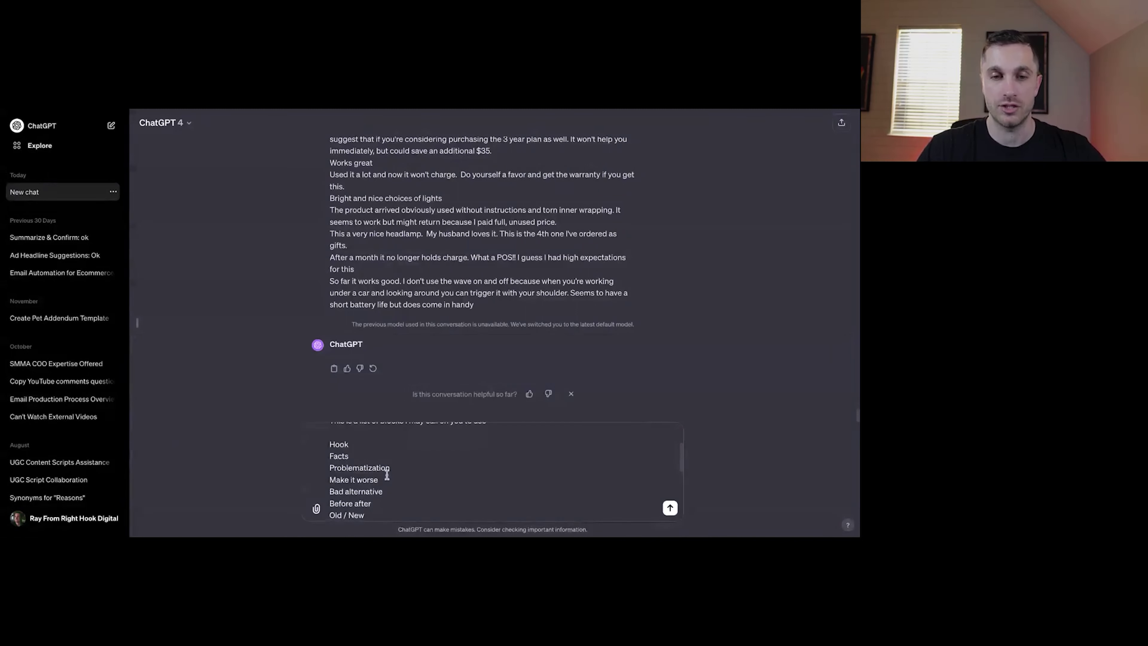
scroll(391, 474, "down", 2)
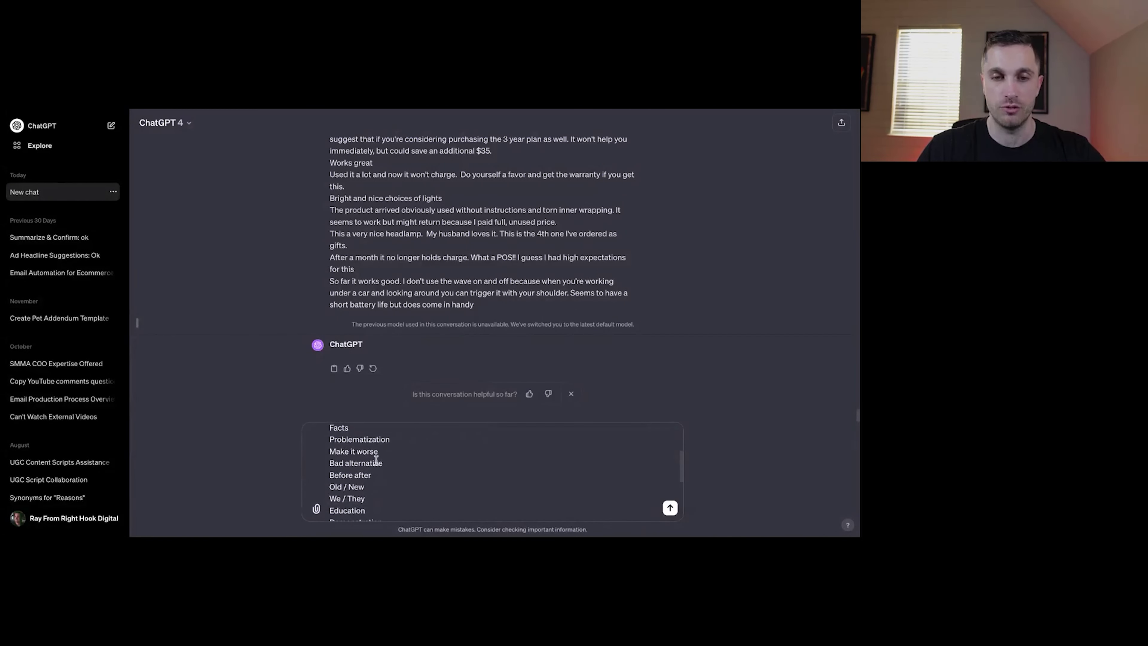
scroll(377, 460, "down", 1)
left_click_drag(366, 458, 327, 446)
scroll(390, 463, "down", 2)
left_click(390, 463)
scroll(390, 462, "down", 3)
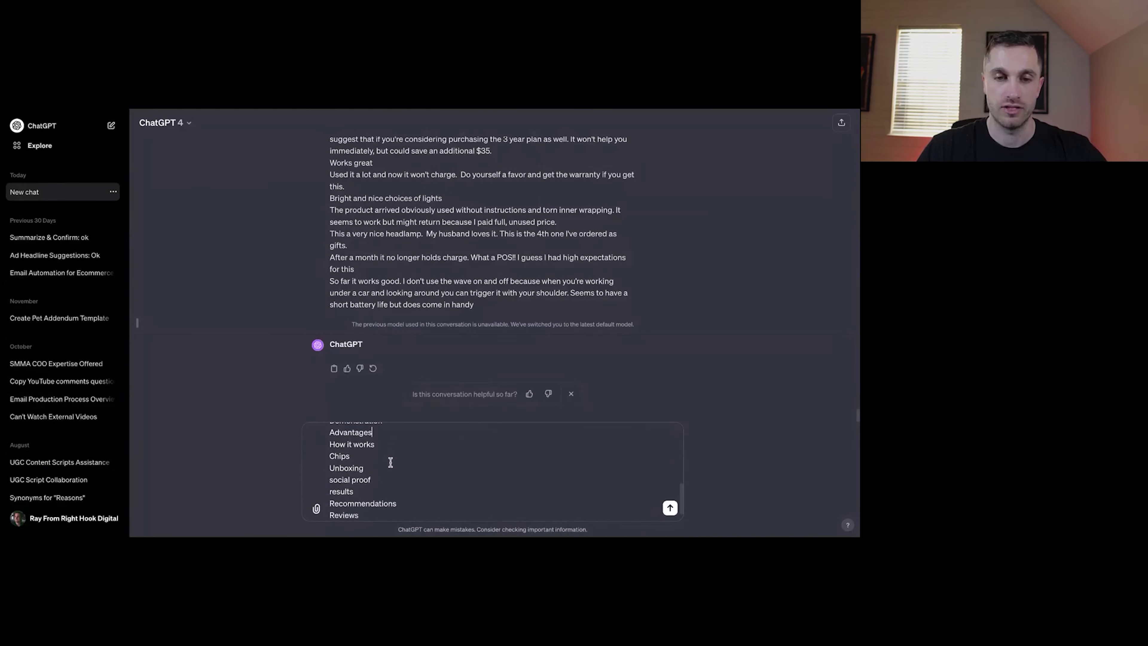
key("shift+Return")
type("Call to action")
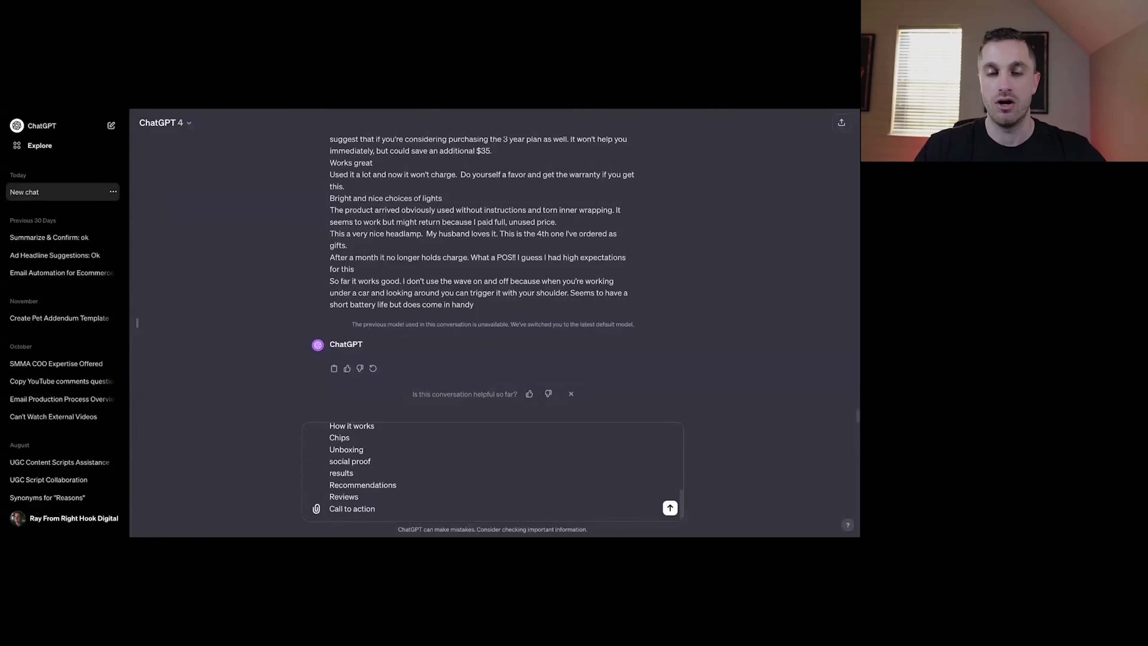
key("shift+Up")
key("shift+Up")
key("shift+Up")
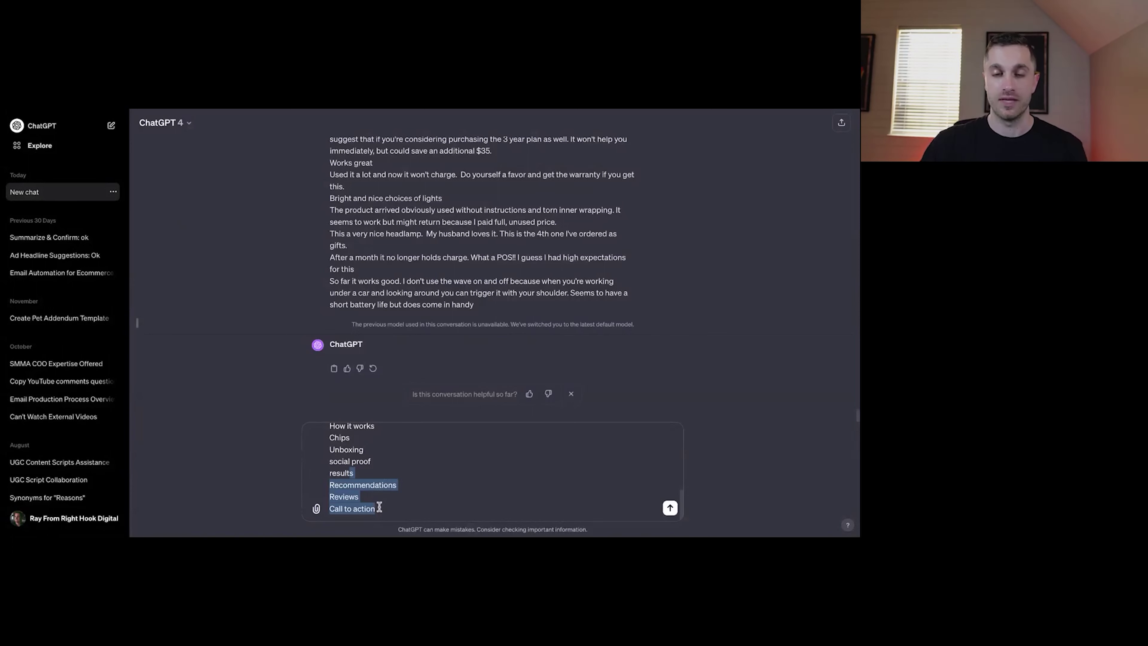
key("shift+Up")
key("shift+Up")
key("shift+Up")
key("shift+Up")
key("shift+Up")
key("shift+Up")
key("shift+Up")
key("shift+Up")
key("shift+Up")
key("shift+Up")
key("shift+Up")
key("shift+Up")
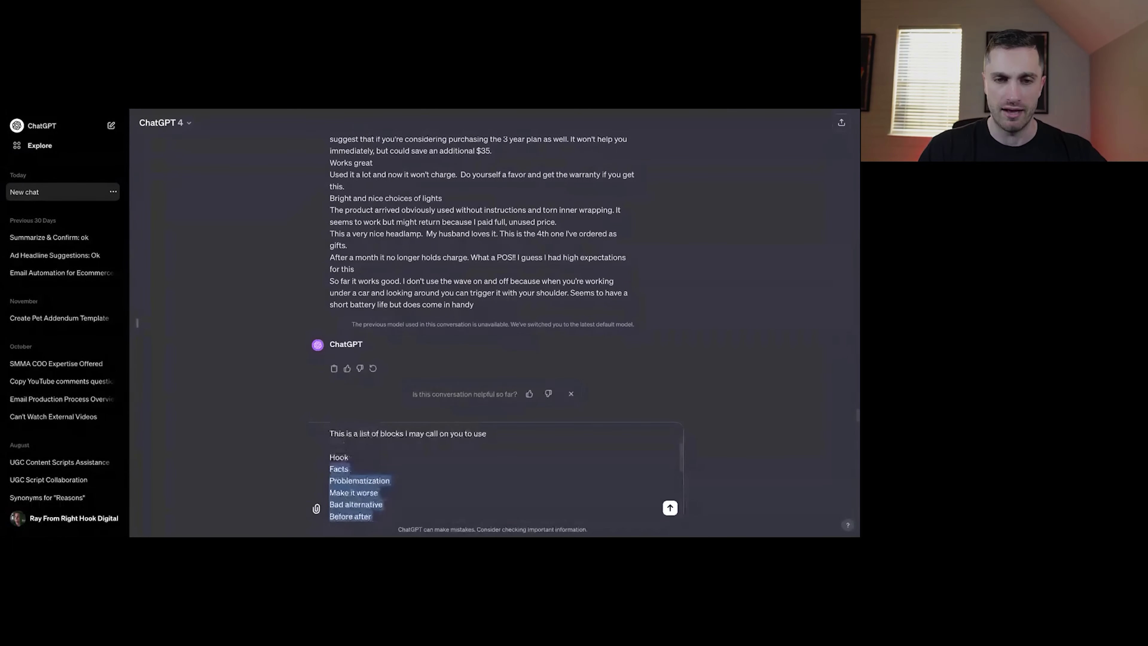
left_click(715, 111)
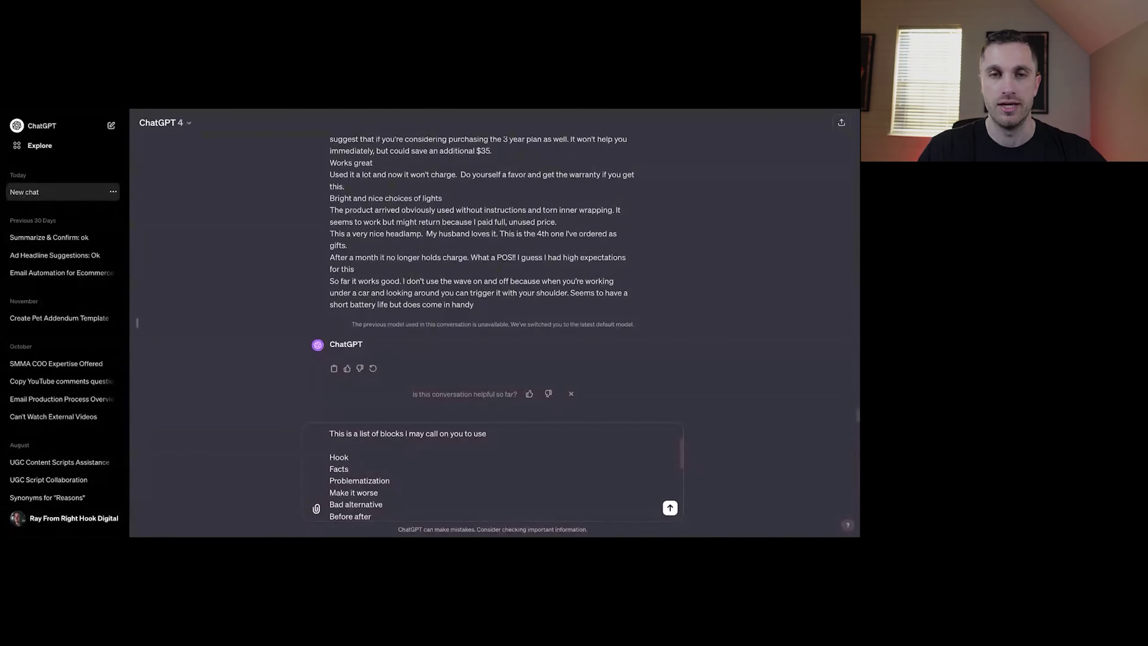
Add a closing line reply "ok" and send the block-list prompt.
scroll(493, 470, "down", 5)
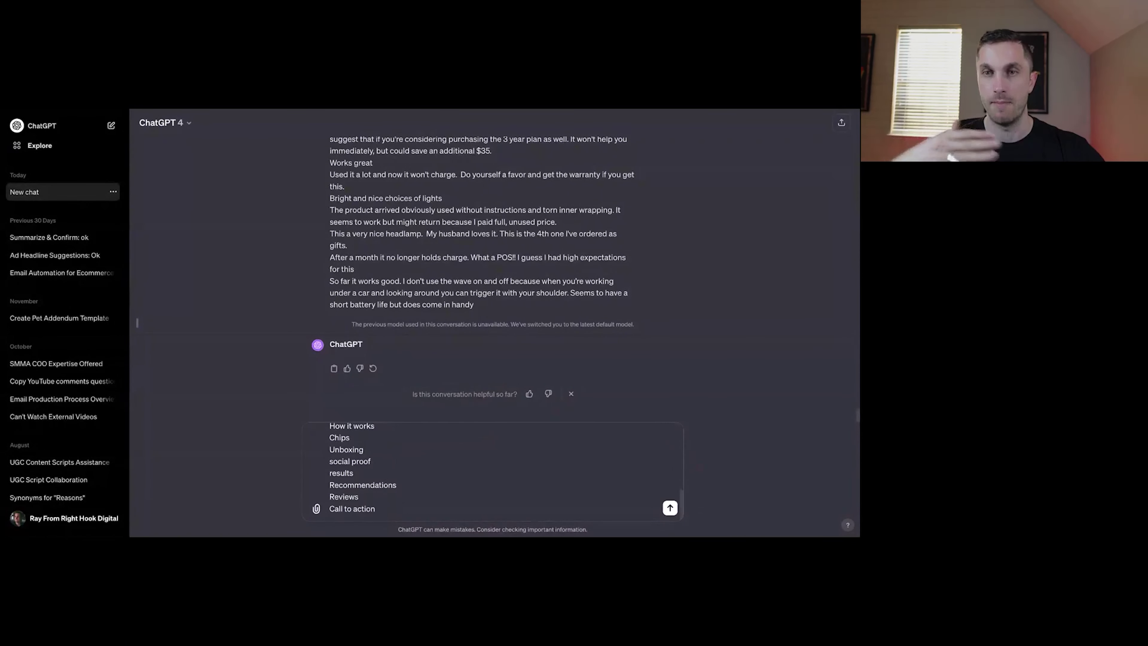
left_click(416, 512)
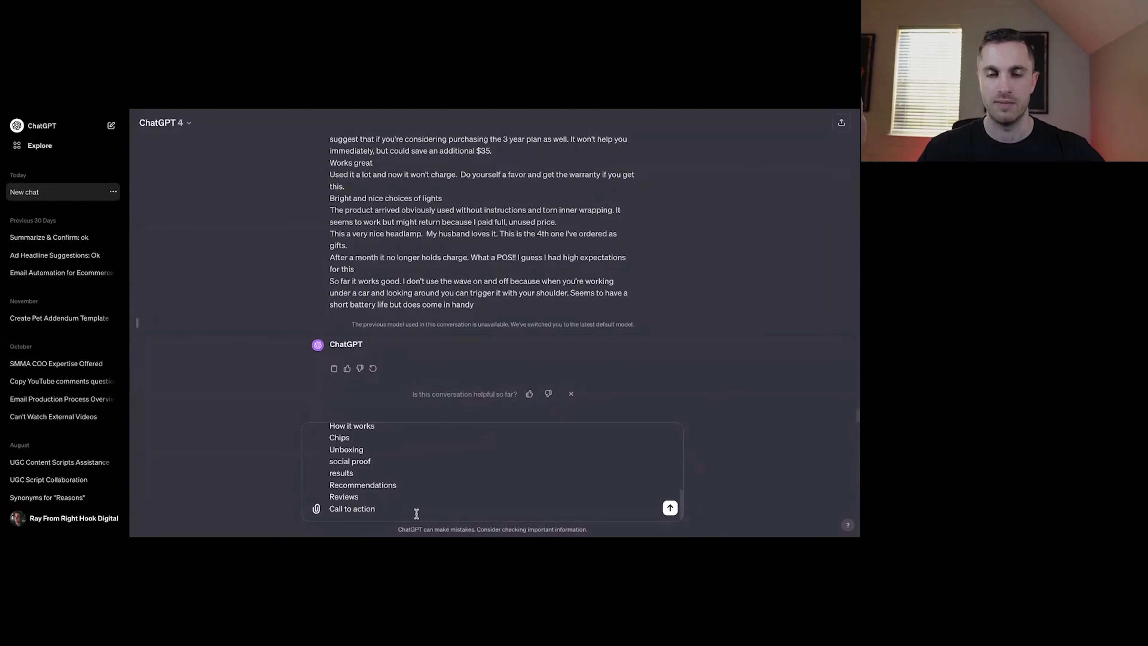
key("shift+Return")
key("shift+Return")
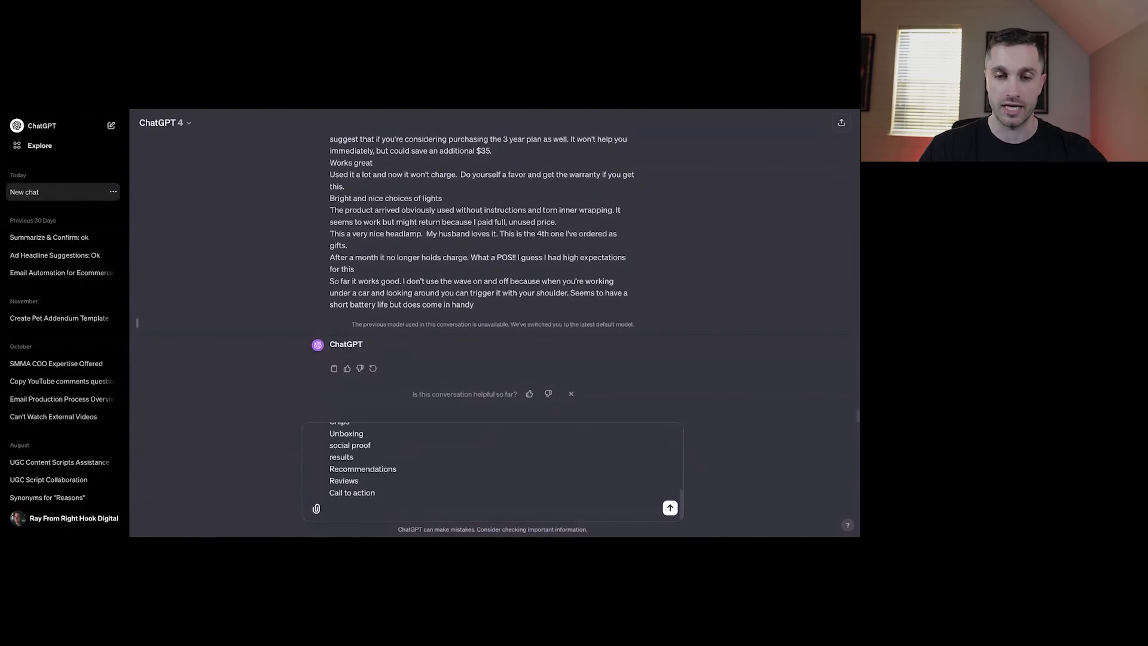
type("rep")
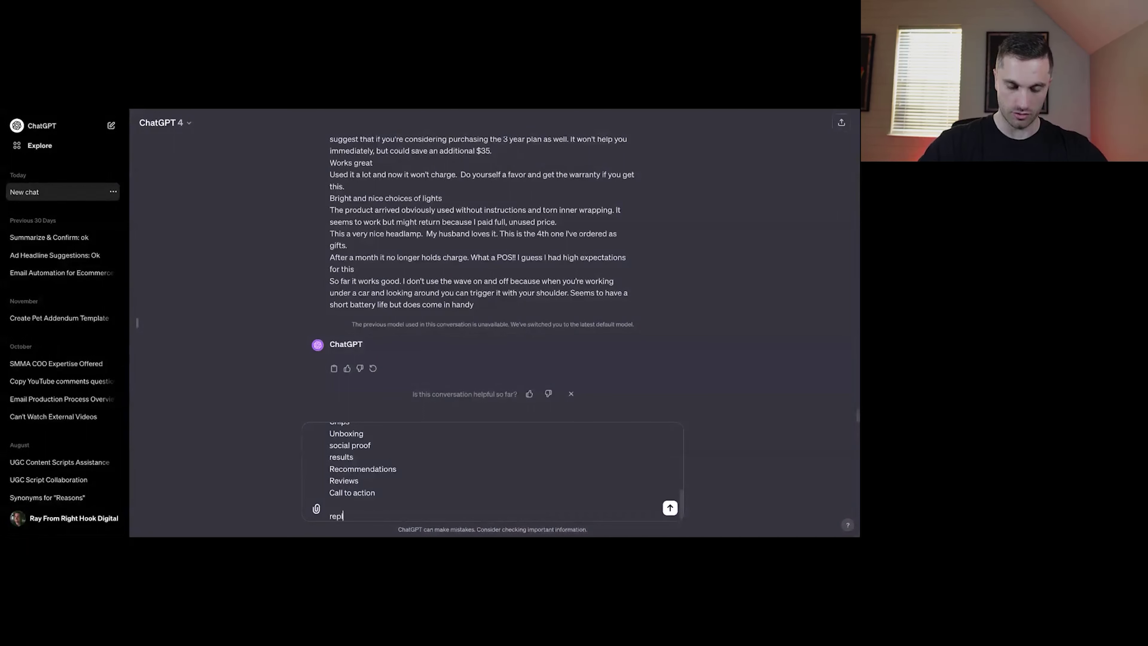
type("ly \"ok\"")
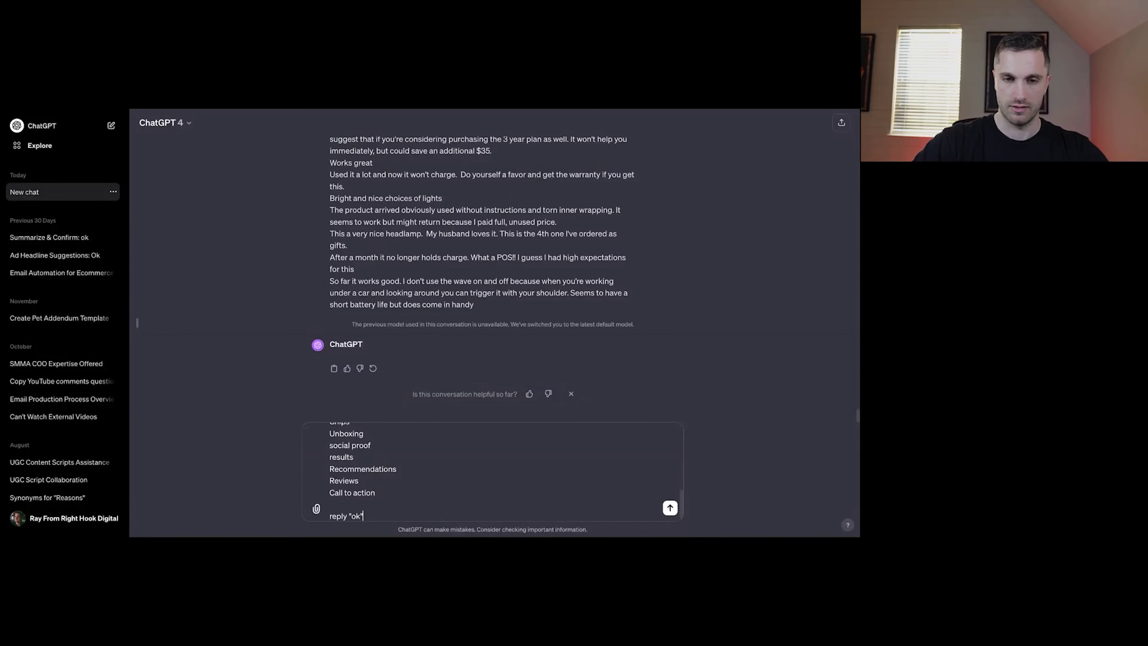
key("Return")
Review the sent block list, highlighting it from Hook to Call to action above ChatGPT's OK.
scroll(493, 317, "up", 5)
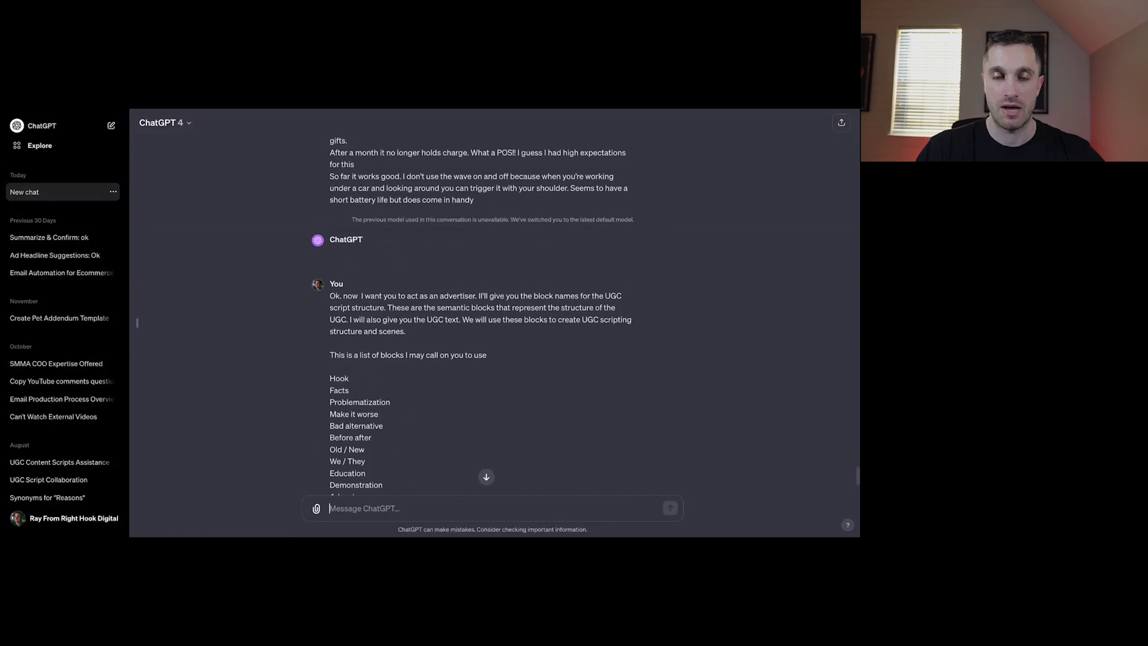
scroll(398, 344, "down", 5)
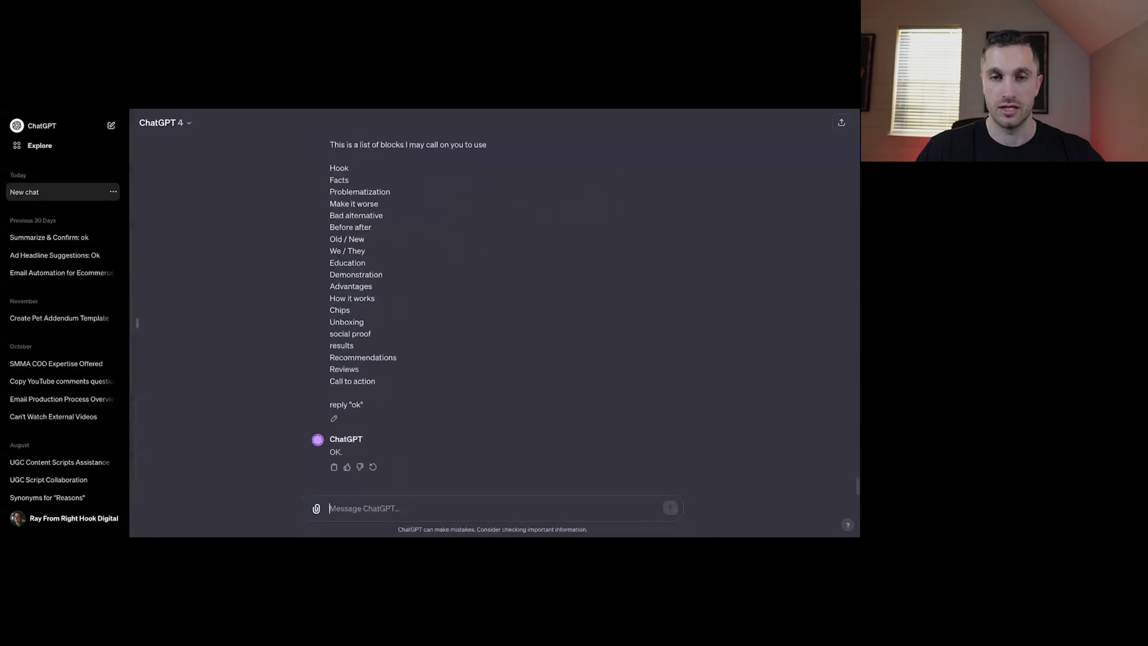
scroll(400, 346, "up", 1)
left_click(332, 201)
key("shift+Down")
key("shift+Down")
key("shift+Down")
key("shift+Down")
key("shift+Down")
key("shift+Down")
key("shift+Down")
key("shift+Down")
key("shift+Down")
key("shift+Down")
key("shift+Down")
key("shift+Down")
key("shift+Down")
key("shift+Down")
key("shift+Down")
key("shift+Down")
key("shift+Down")
key("shift+Down")
key("shift+Down")
scroll(361, 316, "up", 5)
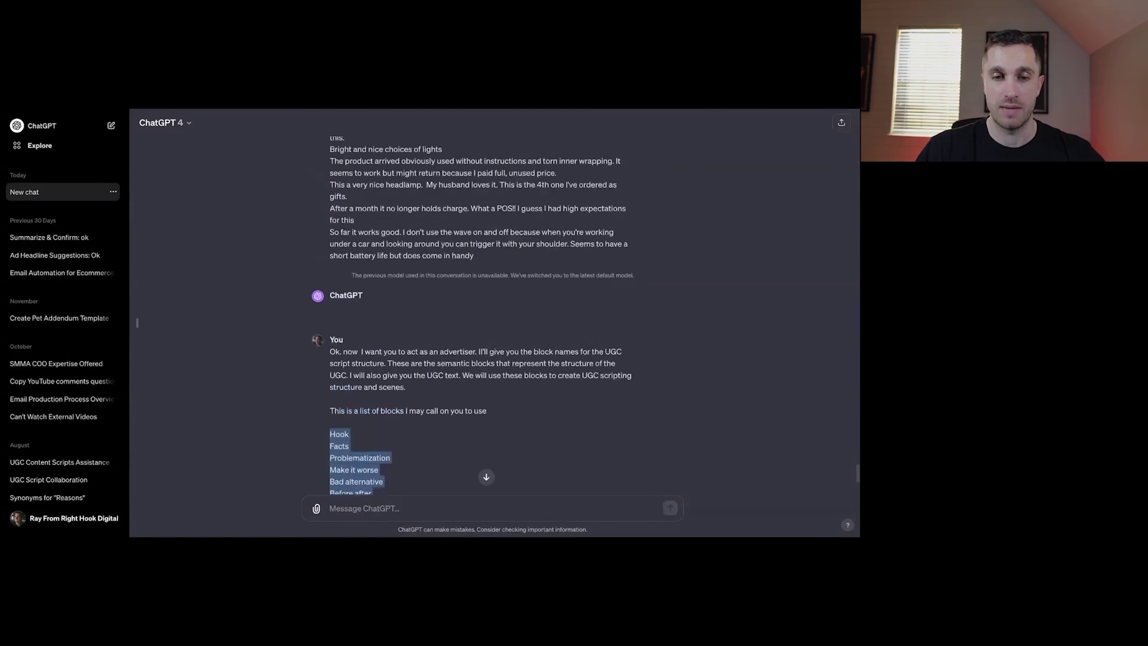
scroll(398, 431, "down", 6)
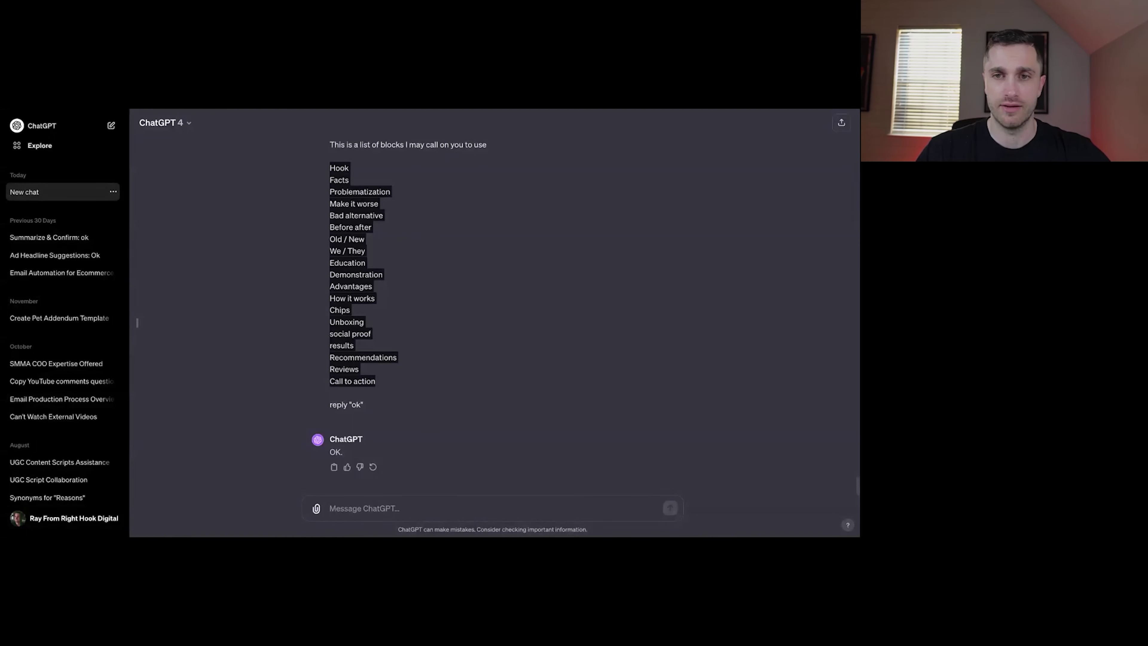
Paste the UGC script request and add 'based on the details I have trained you on'.
left_click(374, 506)
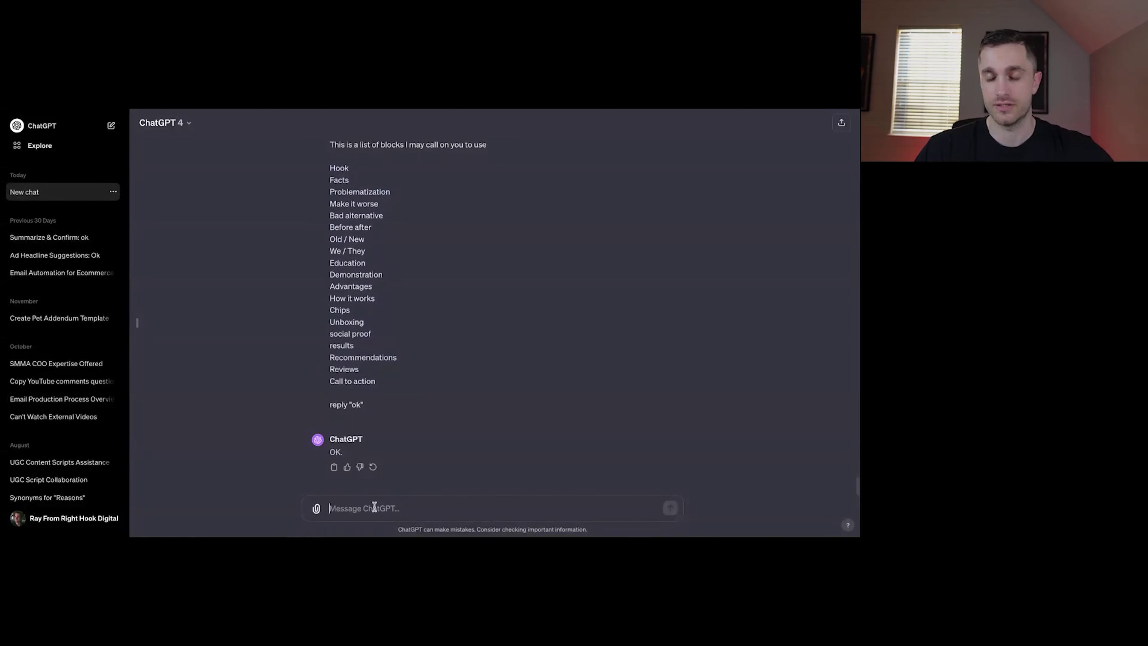
key("super+v")
key("super+Up")
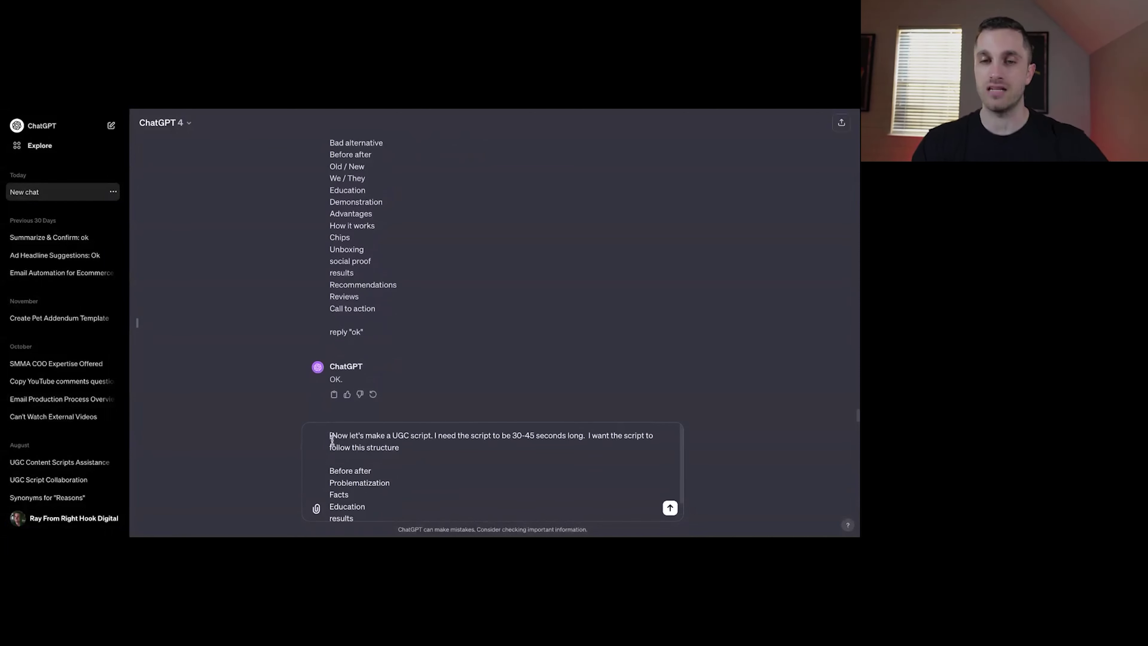
scroll(454, 464, "down", 2)
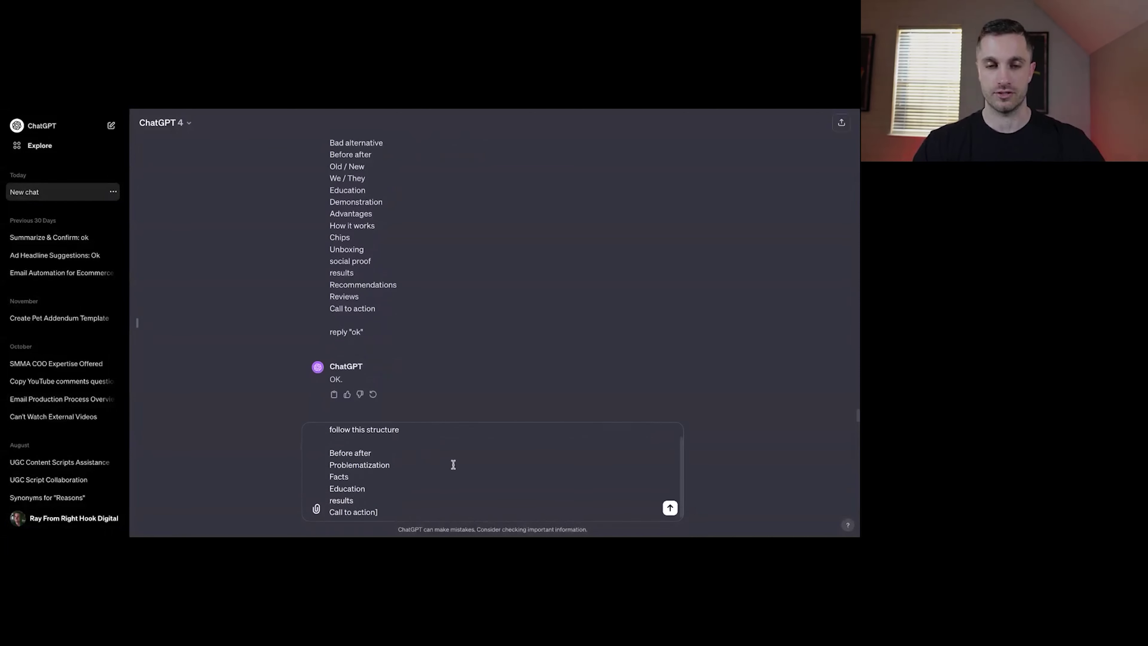
left_click(397, 509)
scroll(397, 510, "up", 2)
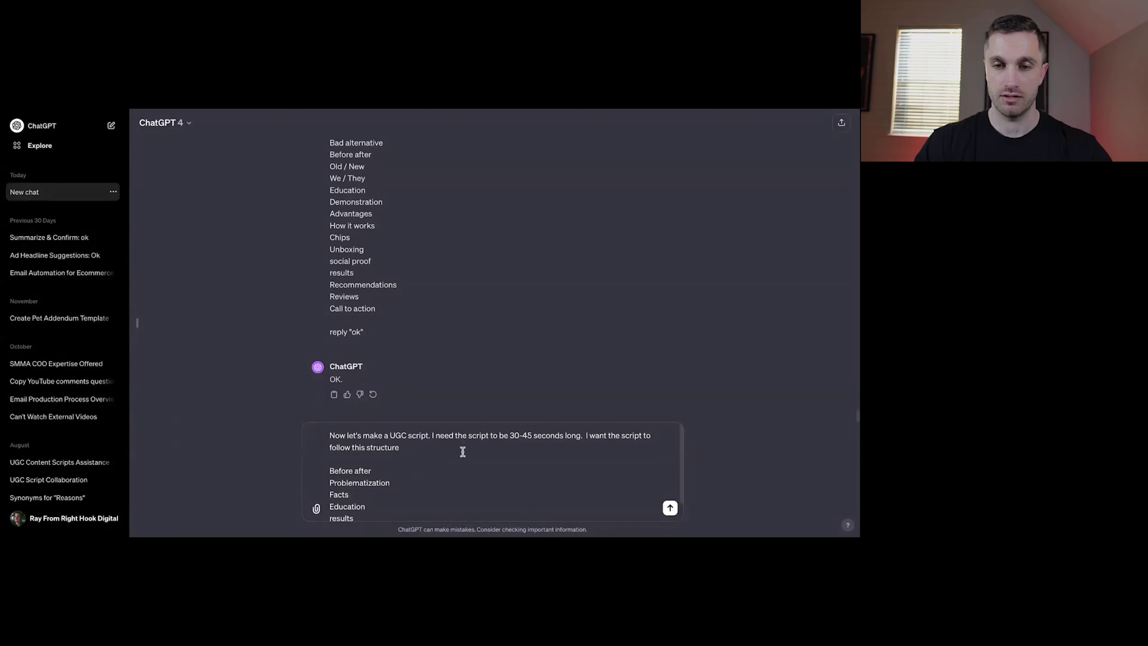
key("alt+shift+Left")
key("alt+shift+Left")
key("alt+shift+Left")
key("alt+shift+Left")
key("alt+shift+Left")
key("alt+shift+Left")
key("alt+shift+Left")
key("alt+shift+Left")
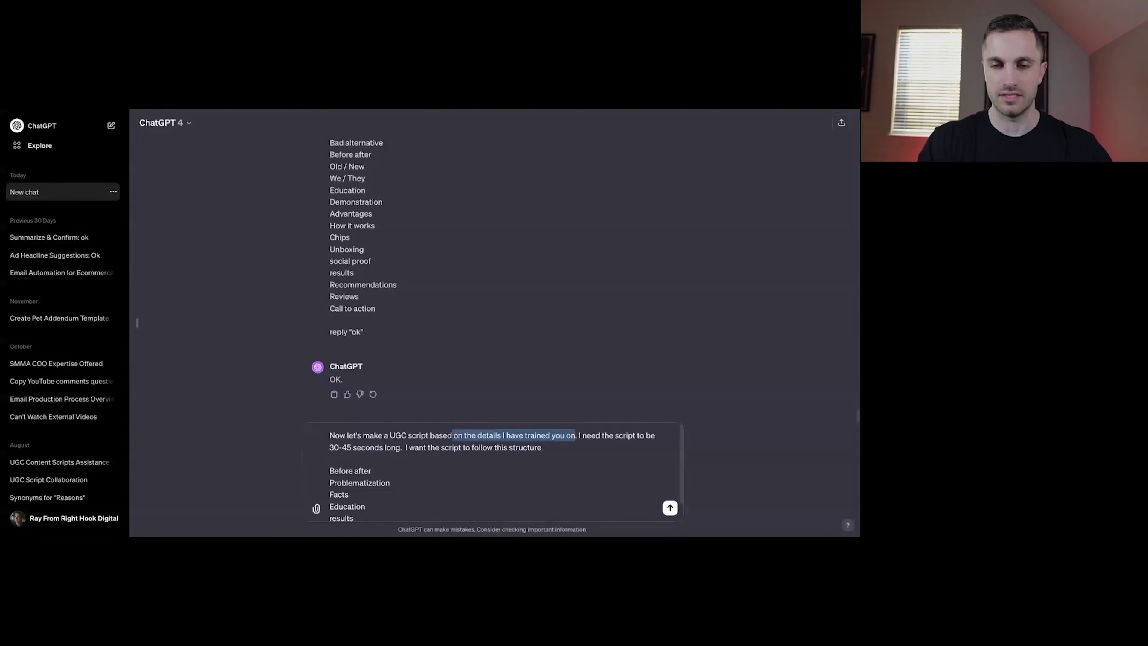
key("alt+shift+Left")
left_click(456, 433)
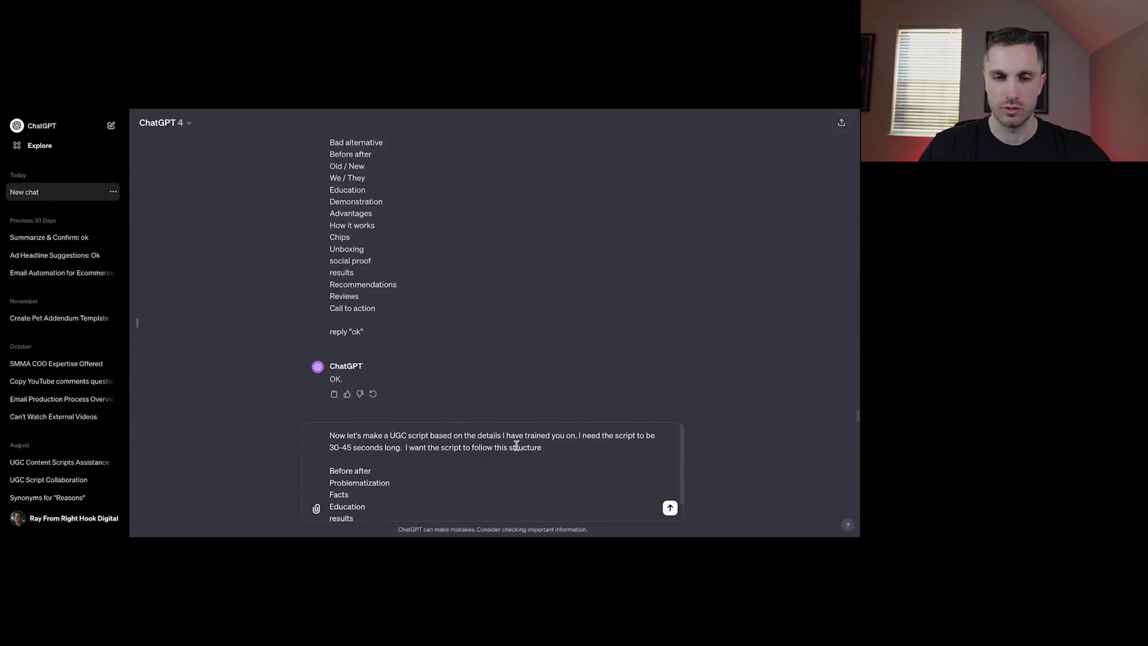
Check the 30-45 second length and Before after-to-Call to action block order, then send.
left_click(328, 448)
key("shift+End")
key("ctrl+shift+Left")
key("ctrl+shift+Left")
key("ctrl+shift+Left")
key("ctrl+shift+Left")
key("ctrl+shift+Left")
key("ctrl+shift+Left")
key("ctrl+shift+Left")
key("ctrl+shift+Left")
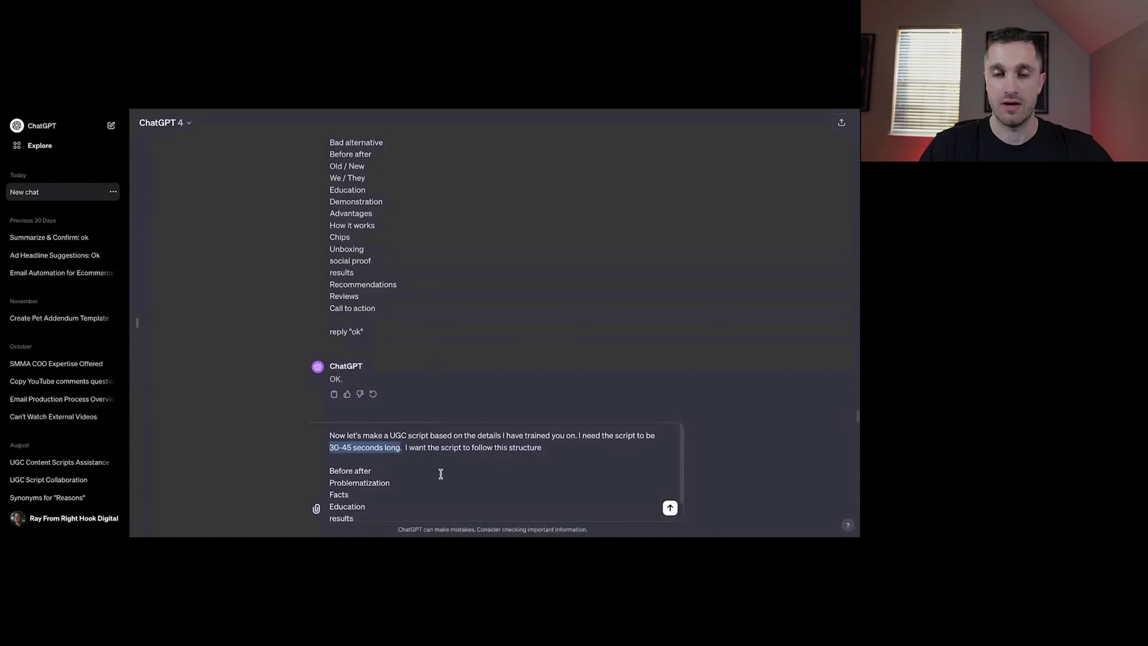
left_click(444, 447)
scroll(441, 461, "down", 1)
left_click_drag(385, 506, 357, 450)
key("Return")
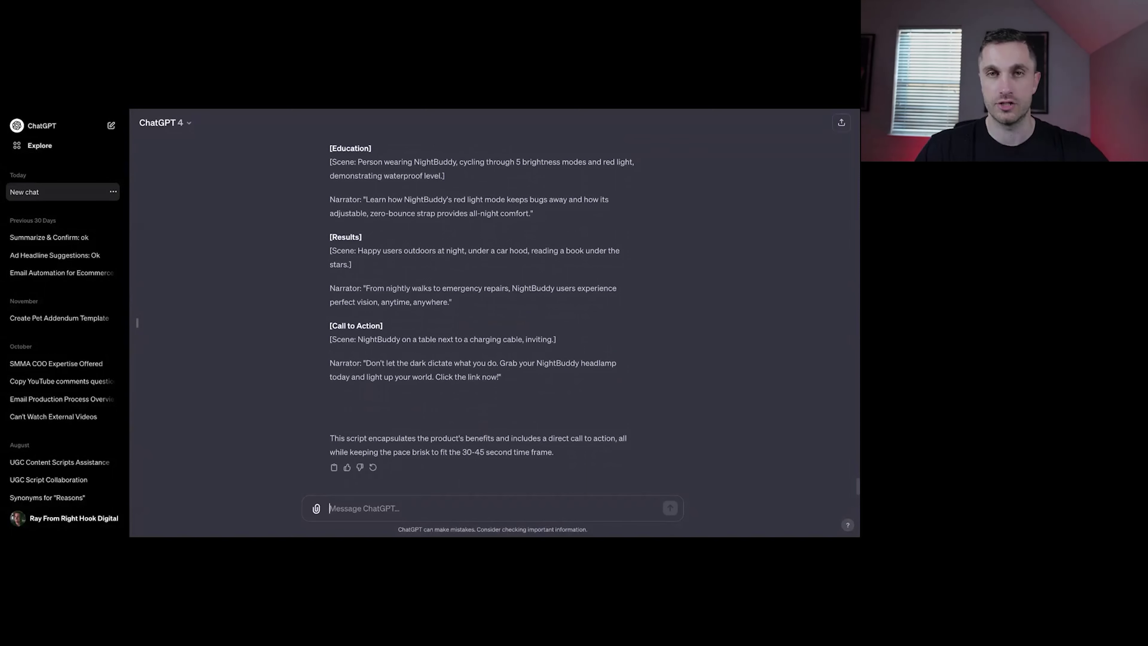
Scroll through the finished script to its Call to Action scene and 30-45 second note.
scroll(493, 299, "up", 3)
scroll(493, 298, "down", 3)
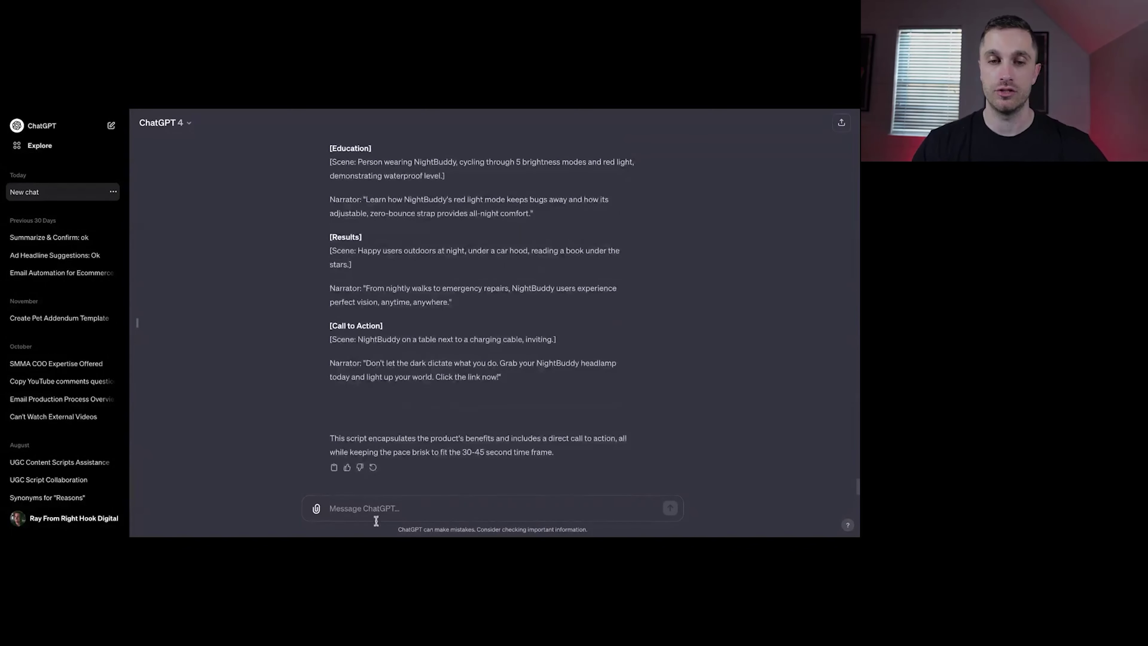
Send the 'Convert it to a tabulate' request after removing the stray '[' from the pasted prompt.
type("[Convert it to a tabulate. Column Structure: Number, Block Name, Script Text, Scene Description]")
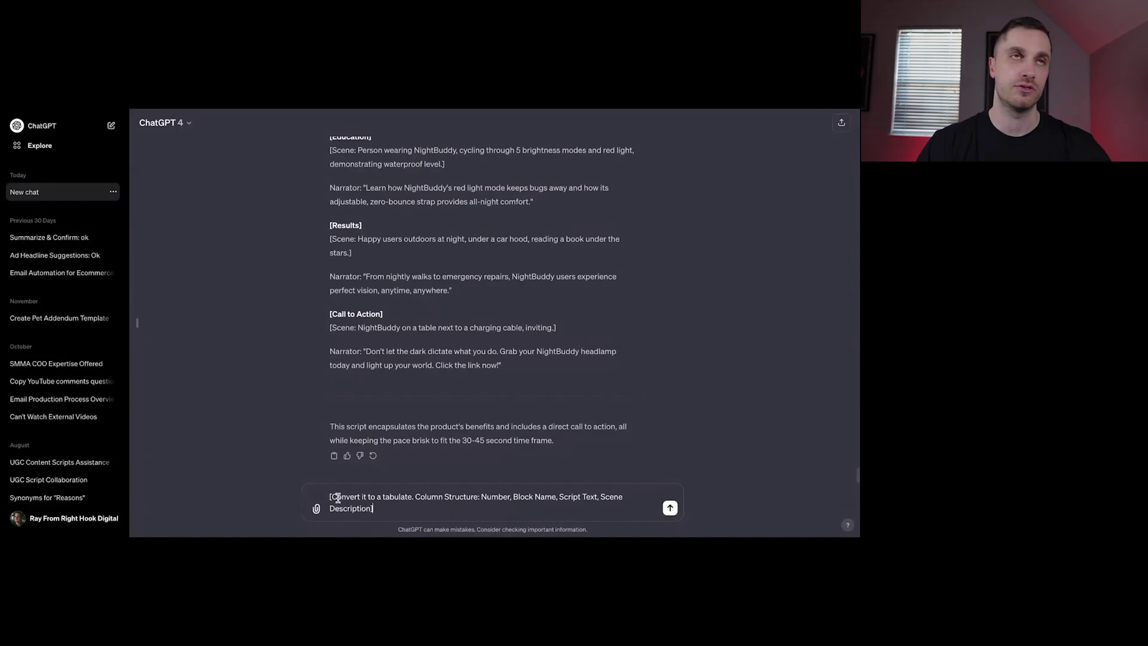
left_click(337, 497)
key("BackSpace")
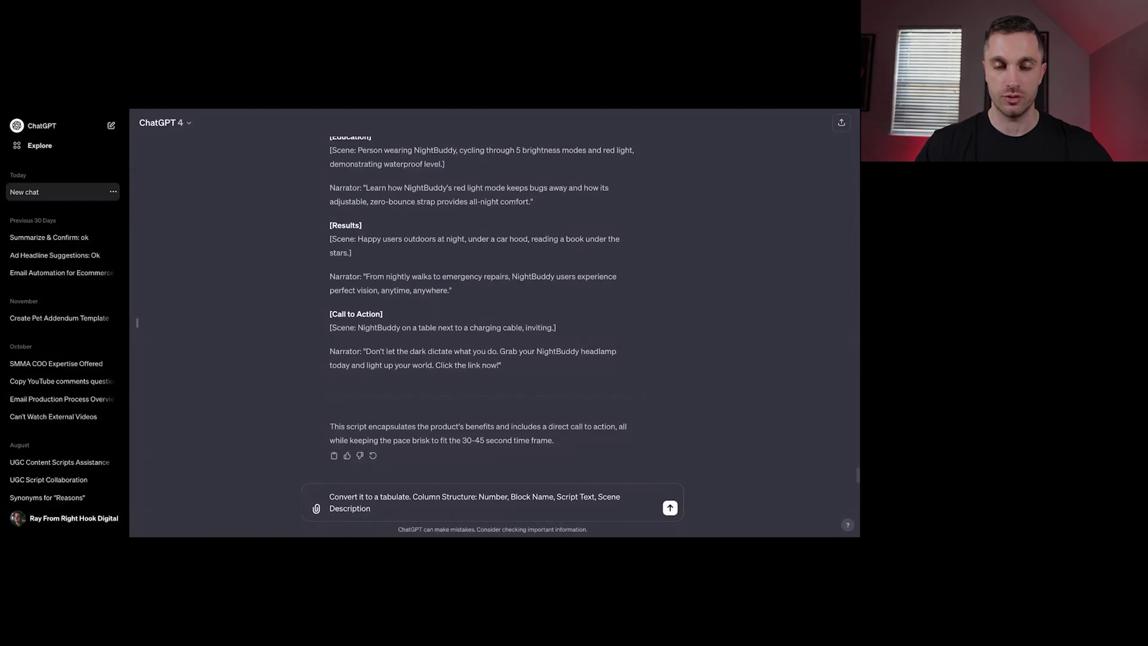
key("Return")
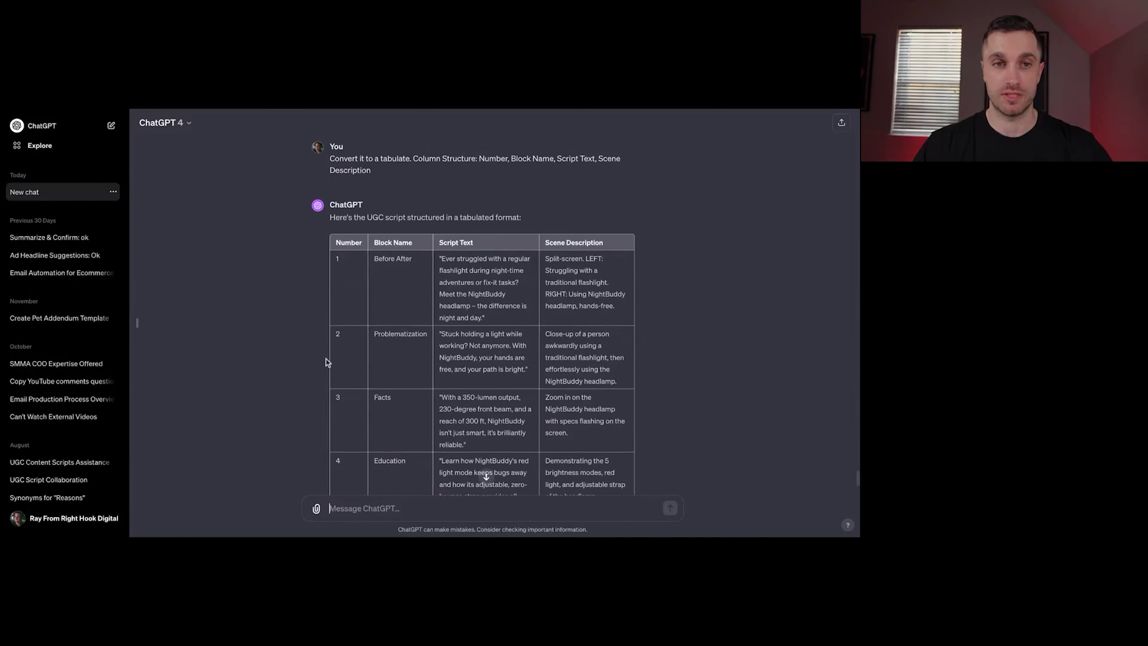
scroll(406, 209, "down", 2)
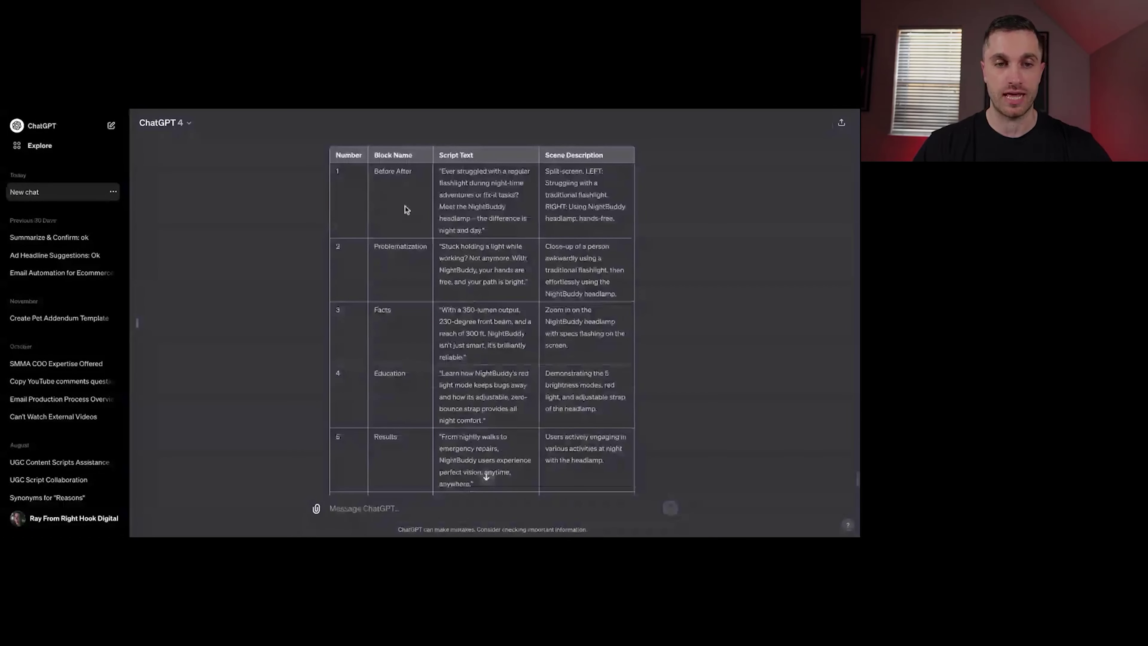
scroll(406, 209, "down", 3)
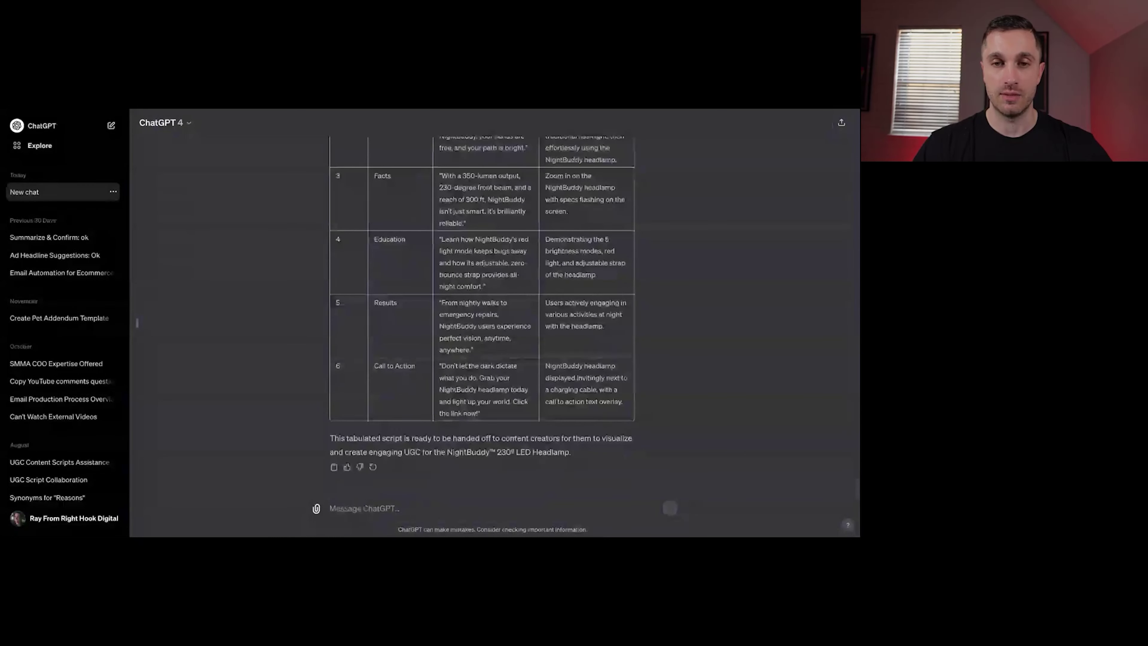
scroll(486, 476, "up", 4)
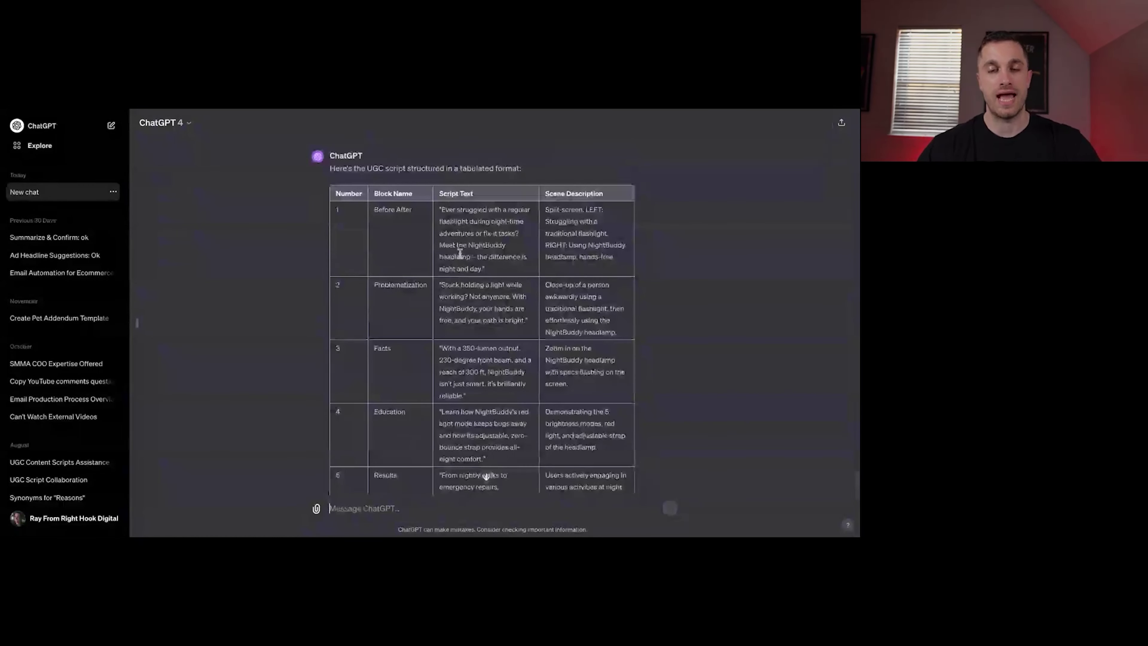
left_click_drag(445, 221, 509, 267)
triple_click(509, 267)
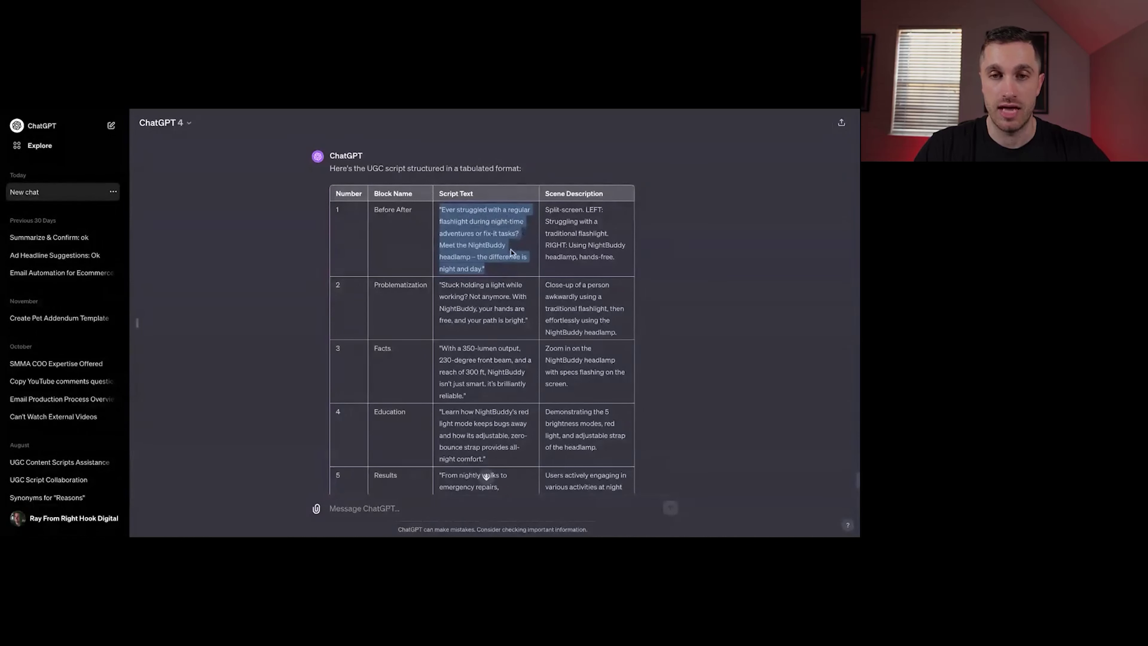
left_click(503, 270)
scroll(542, 262, "down", 1)
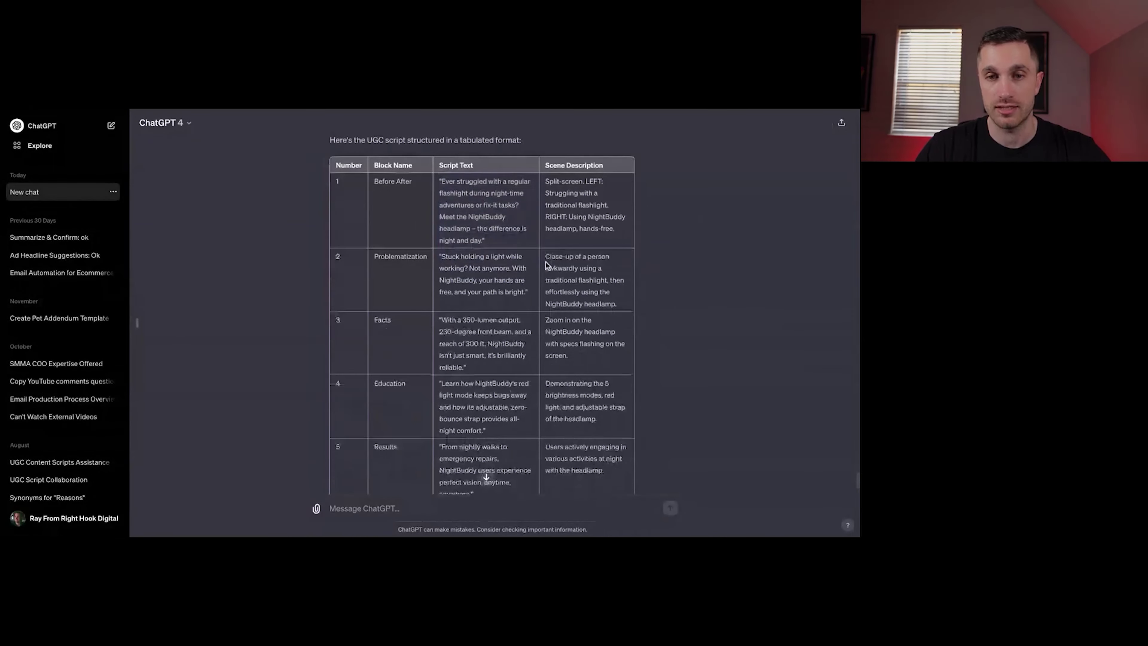
triple_click(628, 252)
scroll(597, 235, "down", 5)
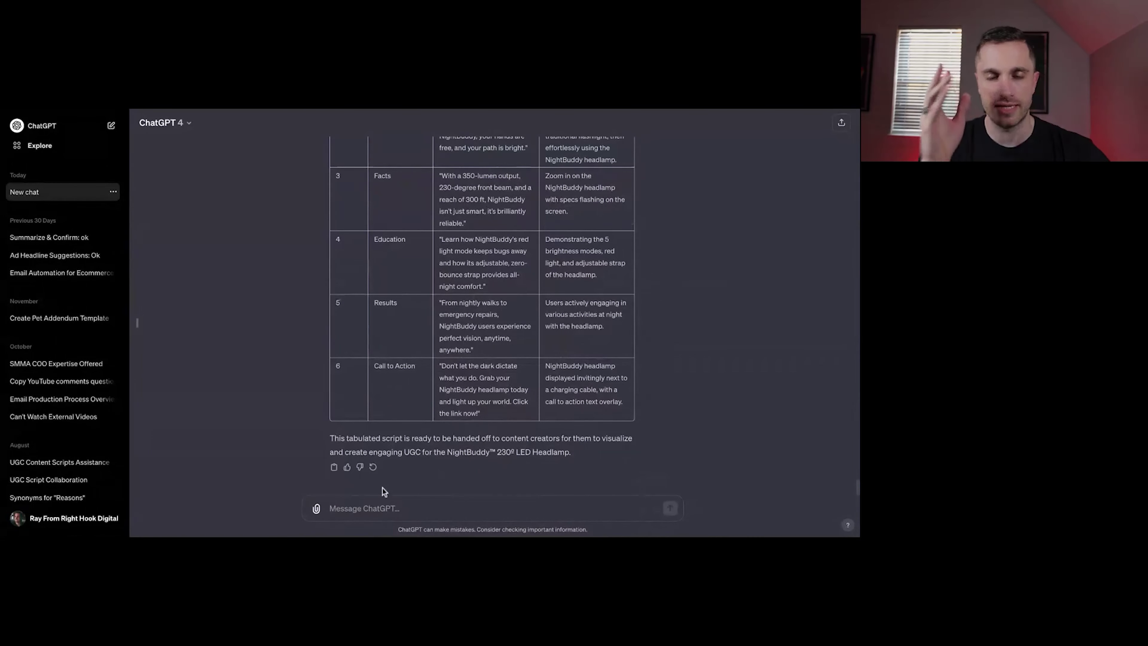
Paste the mechanic-focused NightBuddy script prompt (Hook through Call to action) and review it.
key("ctrl+v")
key("ctrl+Home")
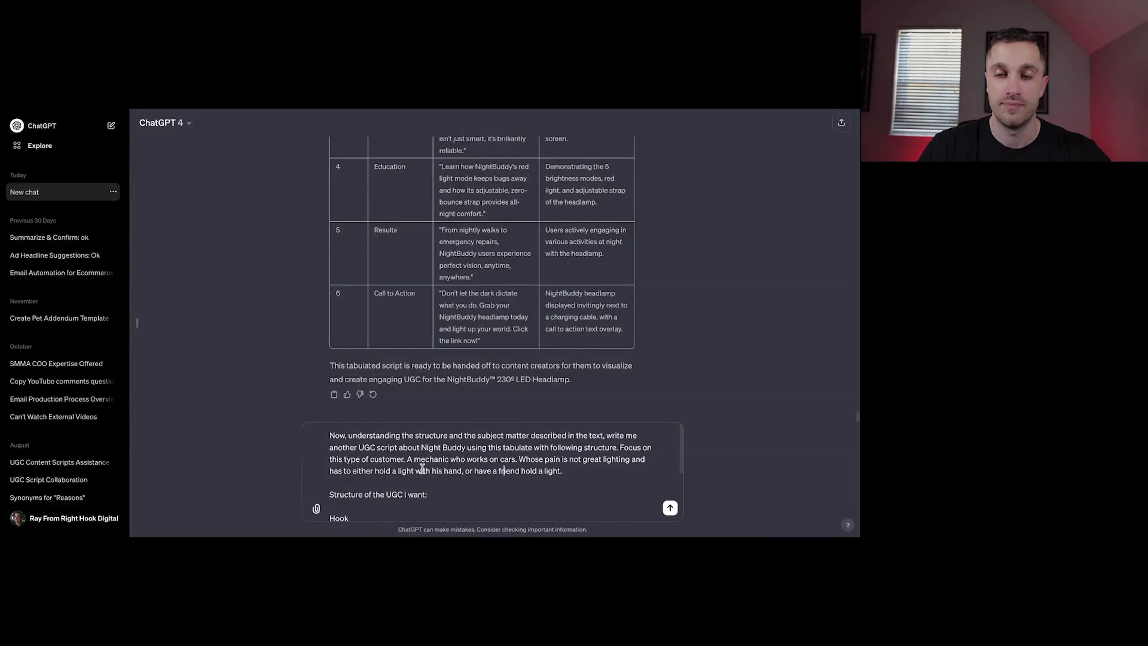
scroll(422, 468, "down", 2)
scroll(493, 470, "down", 2)
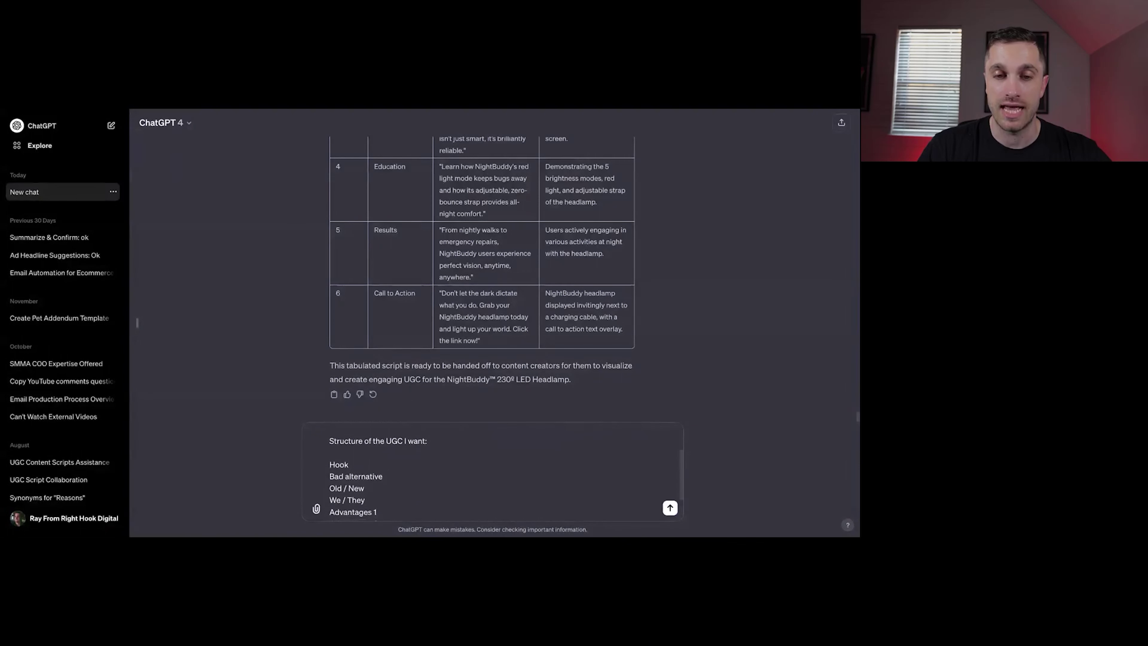
scroll(493, 471, "up", 3)
scroll(503, 449, "up", 1)
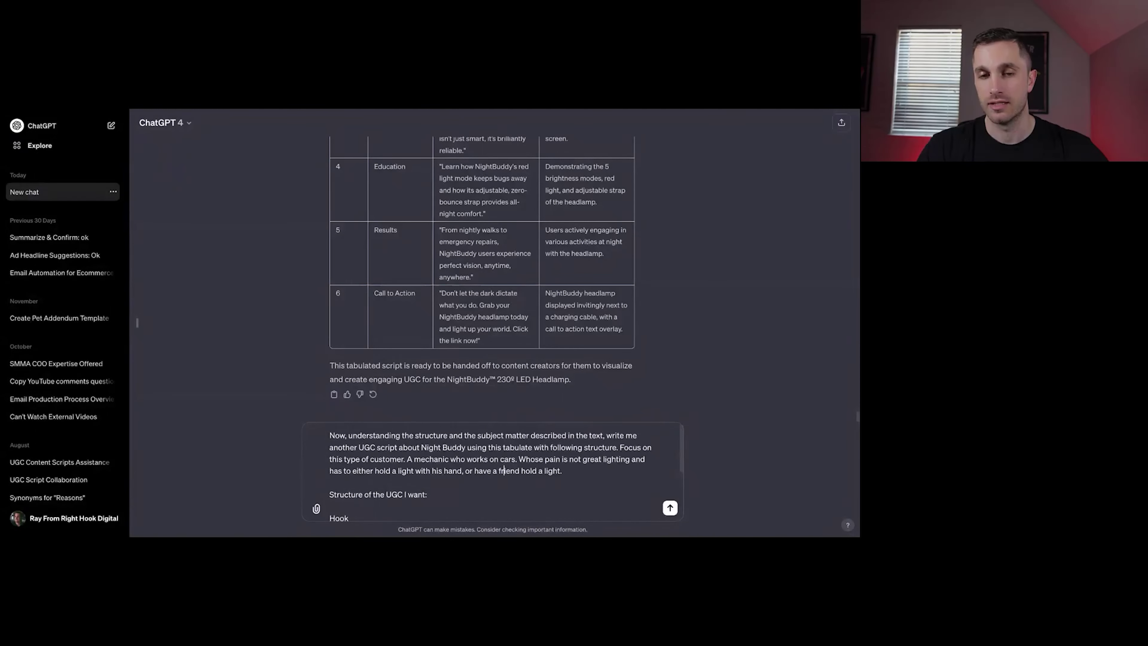
scroll(504, 470, "down", 1)
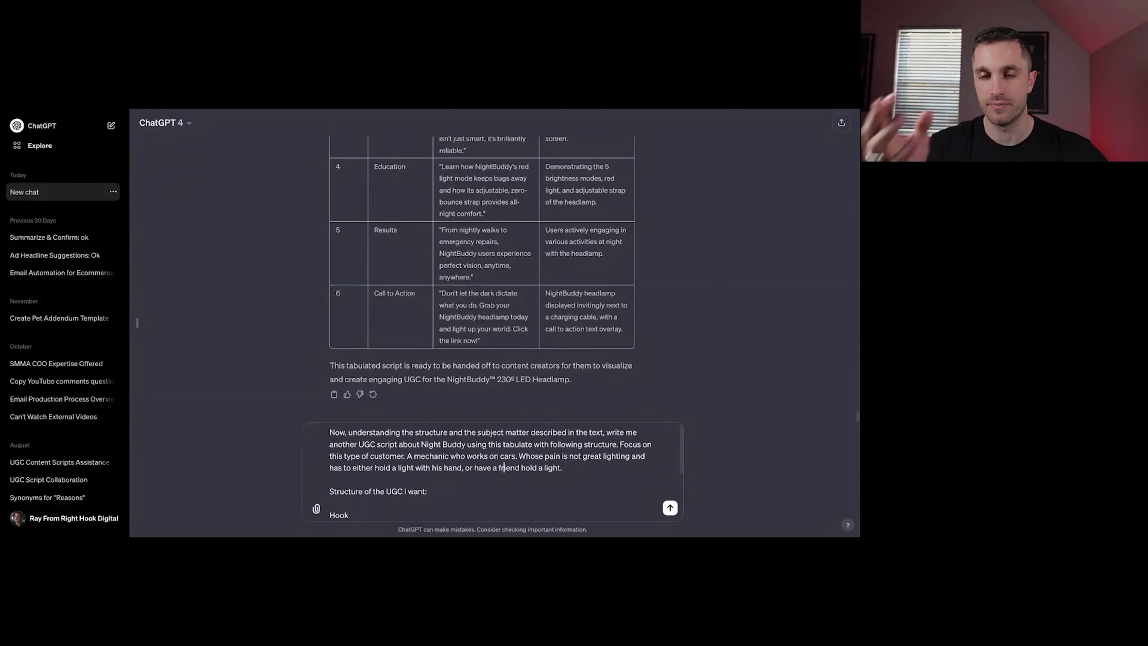
scroll(505, 467, "up", 1)
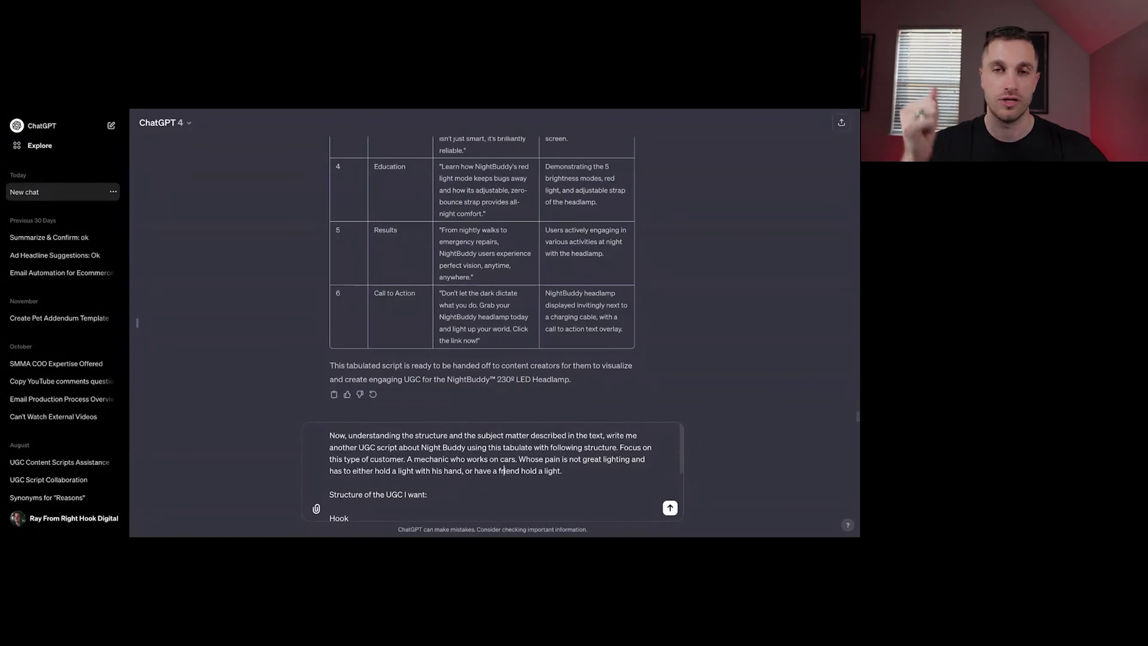
scroll(505, 470, "down", 5)
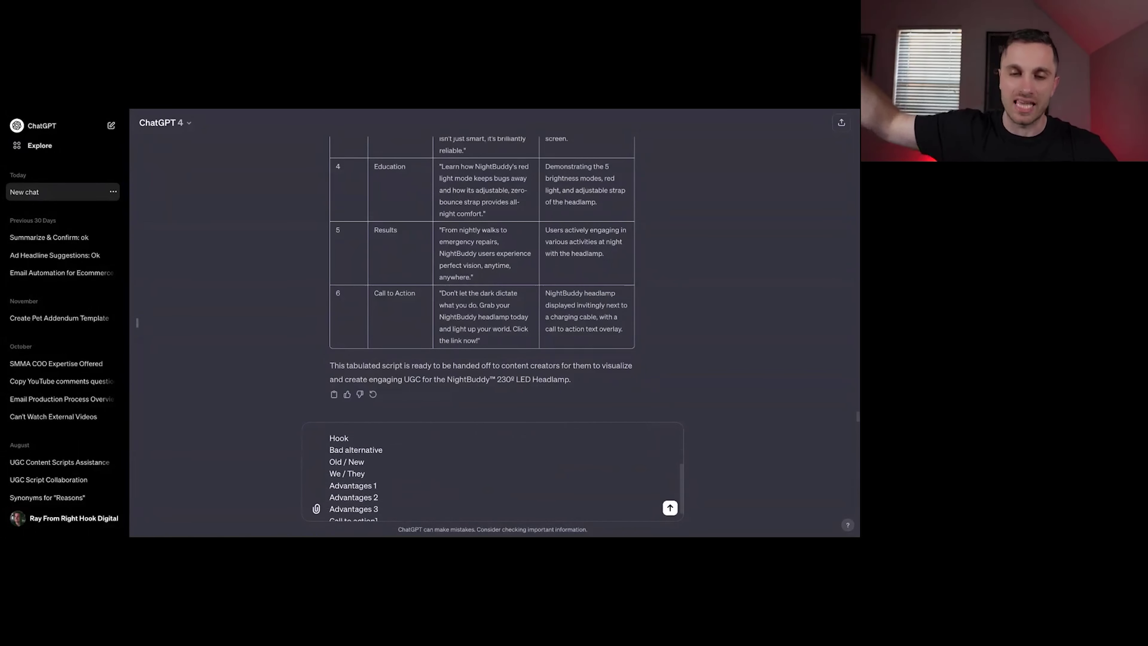
scroll(493, 473, "up", 5)
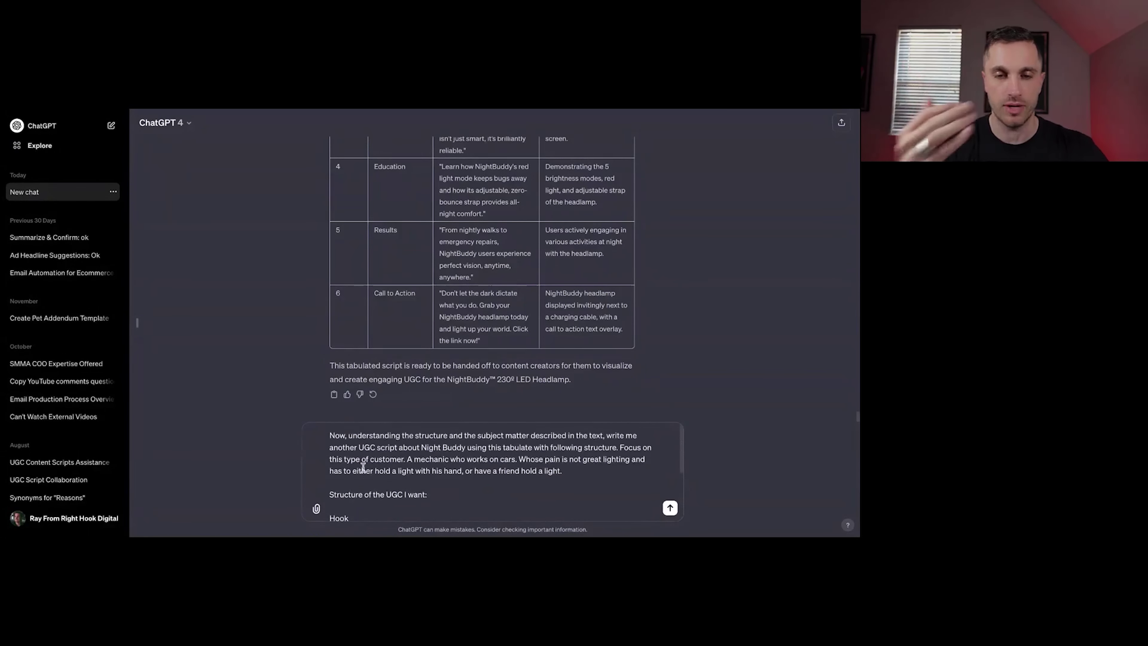
scroll(412, 374, "up", 5)
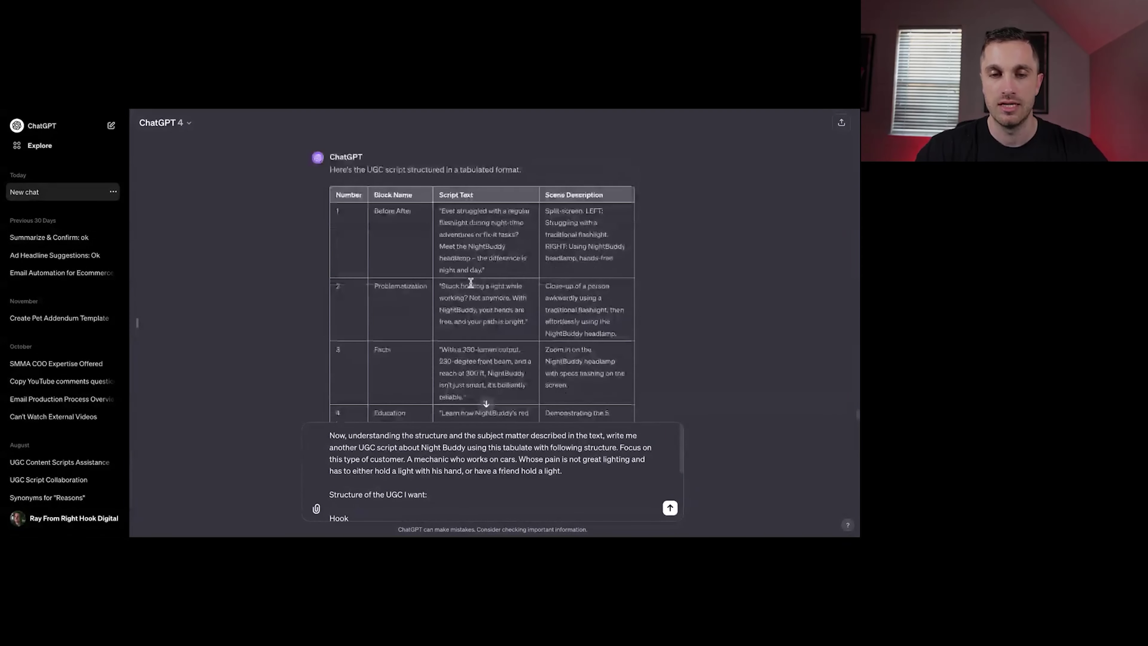
scroll(471, 283, "down", 5)
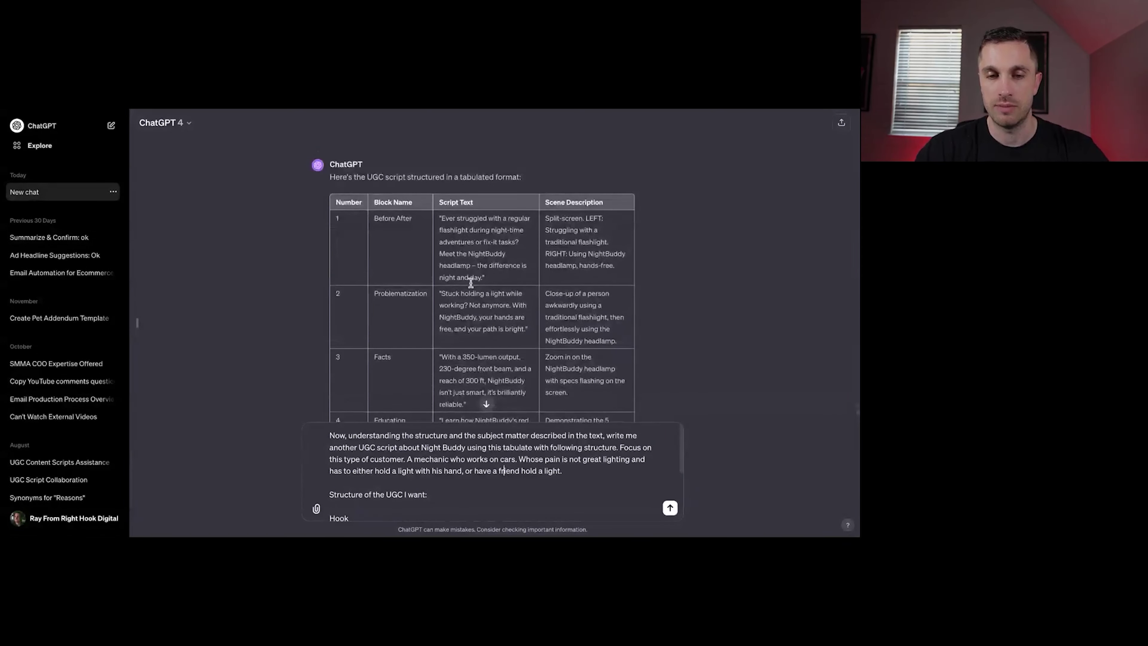
left_click_drag(572, 471, 327, 437)
left_click(407, 461)
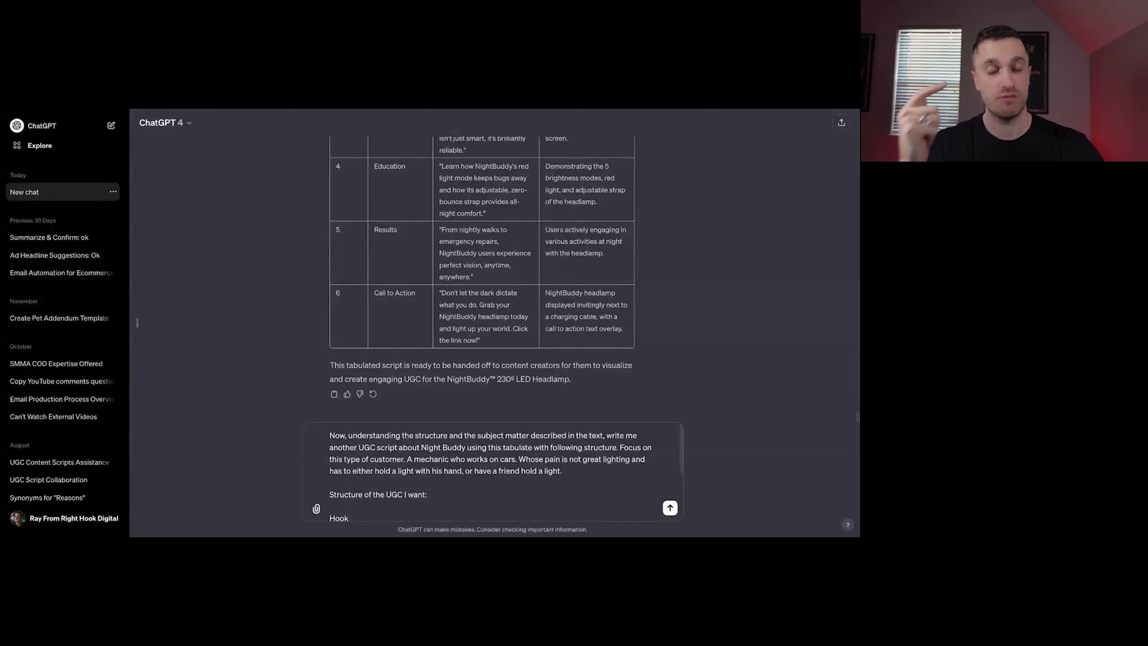
scroll(419, 480, "down", 3)
Send the mechanic script request and follow the table through to the Advantages 3 row.
left_click(419, 480)
key("Return")
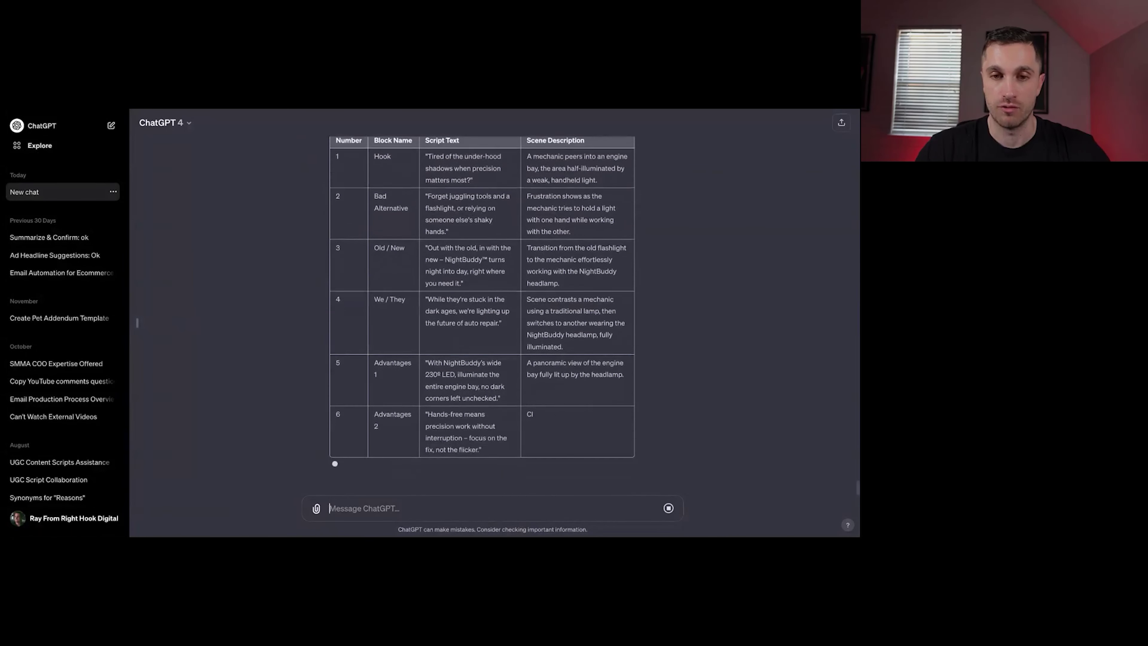
scroll(482, 312, "up", 2)
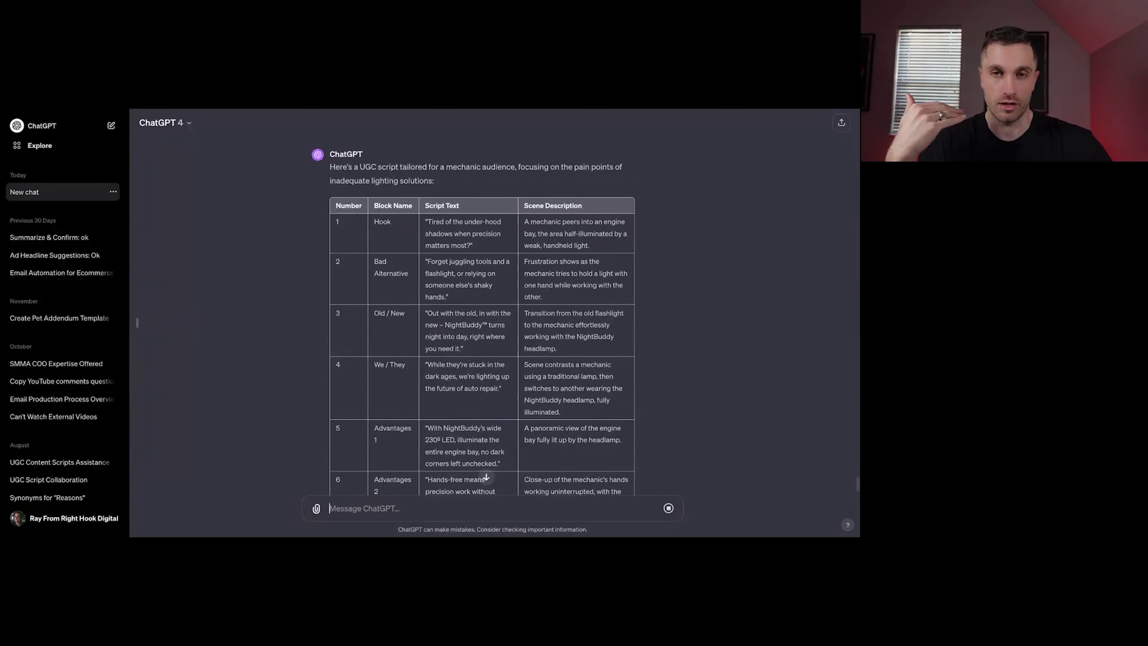
scroll(470, 309, "down", 3)
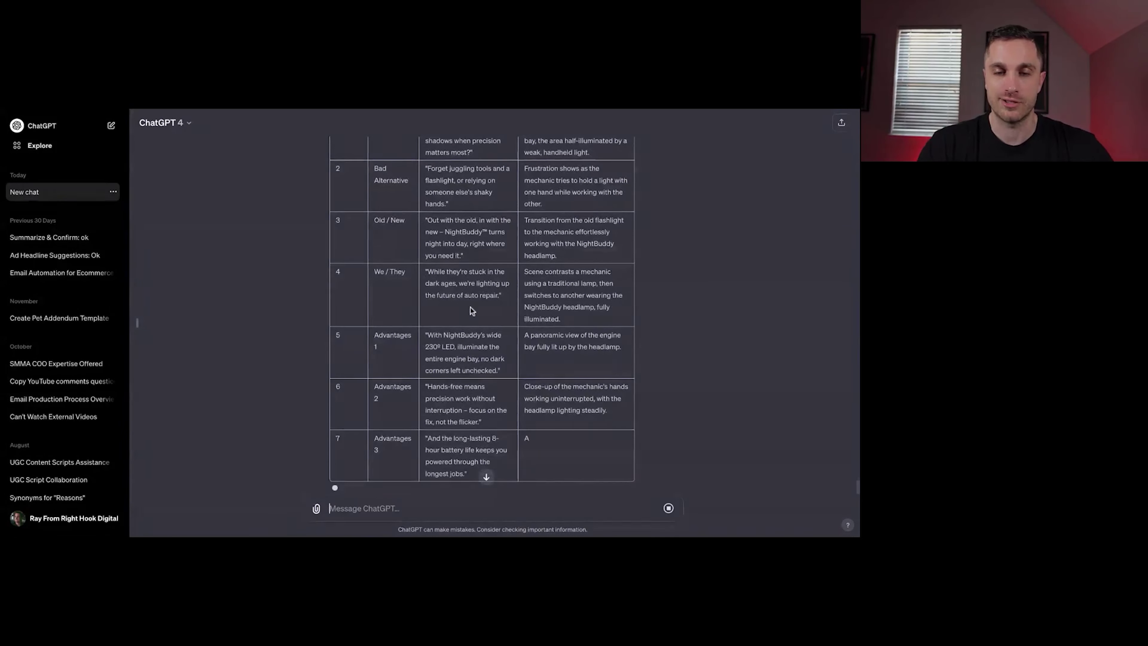
scroll(469, 308, "up", 1)
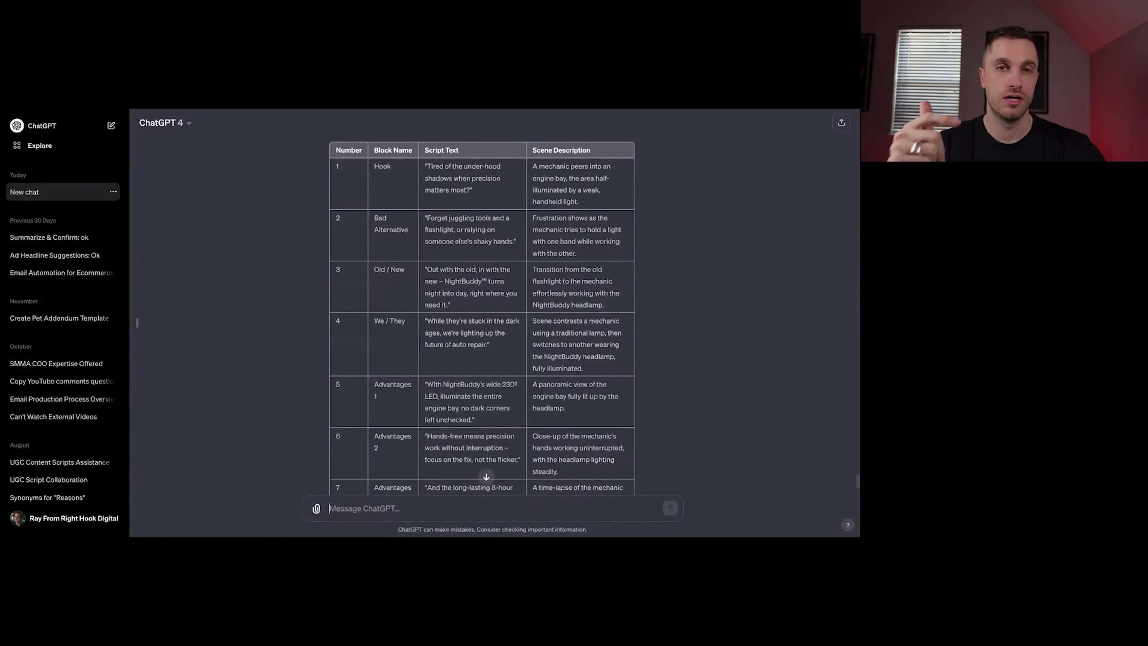
scroll(482, 319, "up", 15)
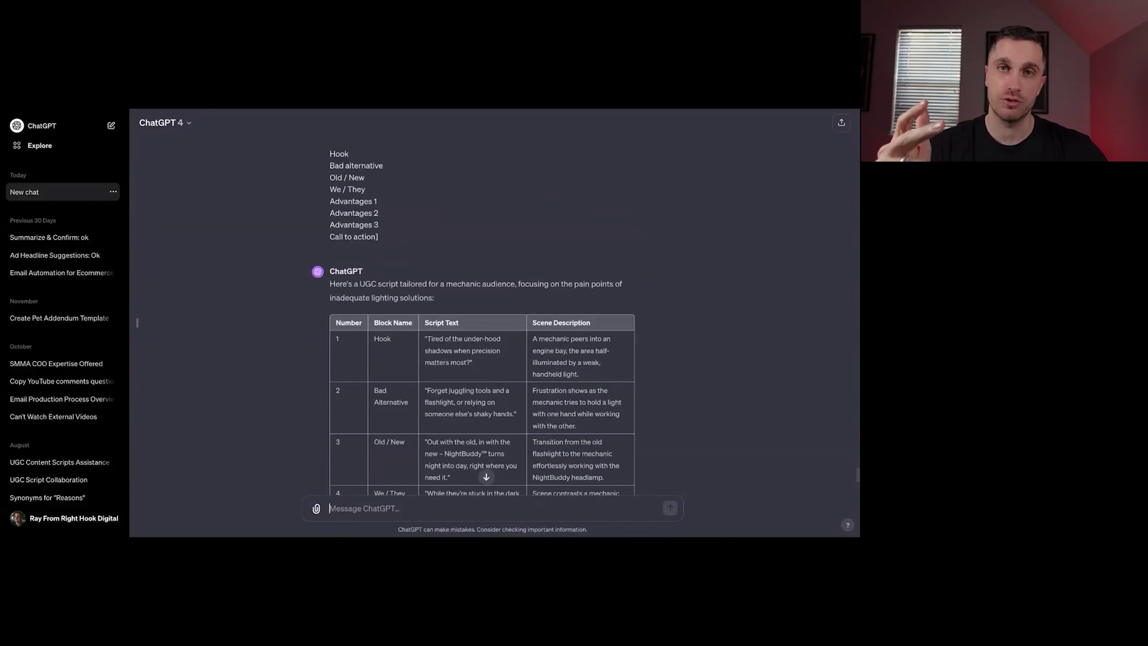
scroll(490, 348, "up", 6)
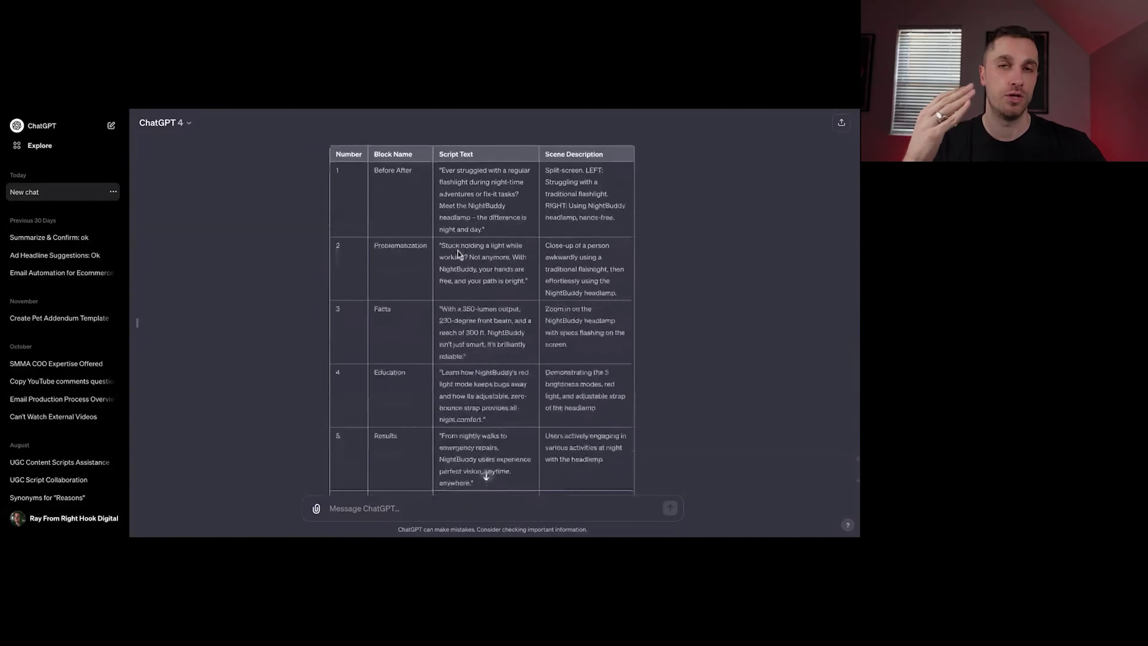
scroll(489, 348, "down", 7)
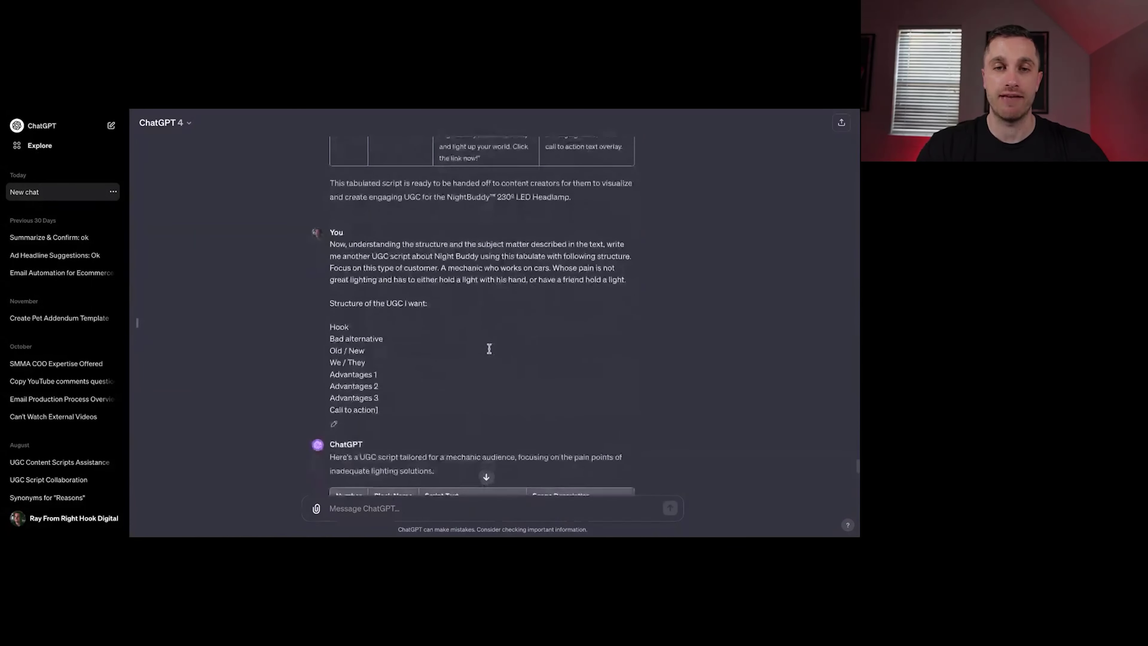
left_click_drag(330, 292, 330, 242)
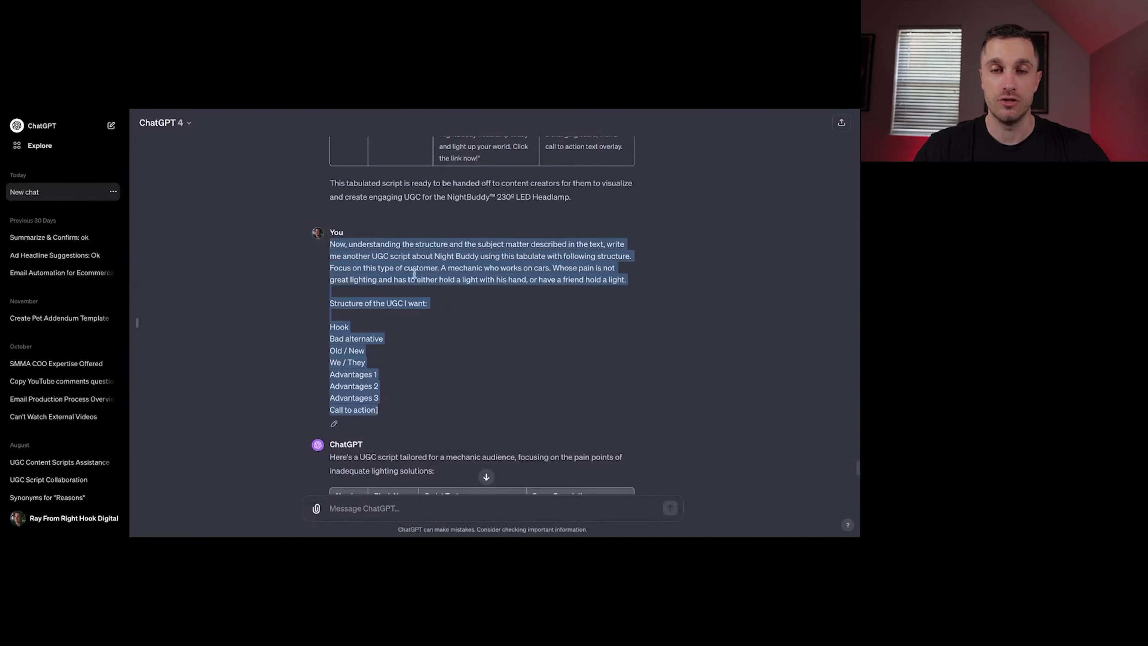
left_click(448, 277)
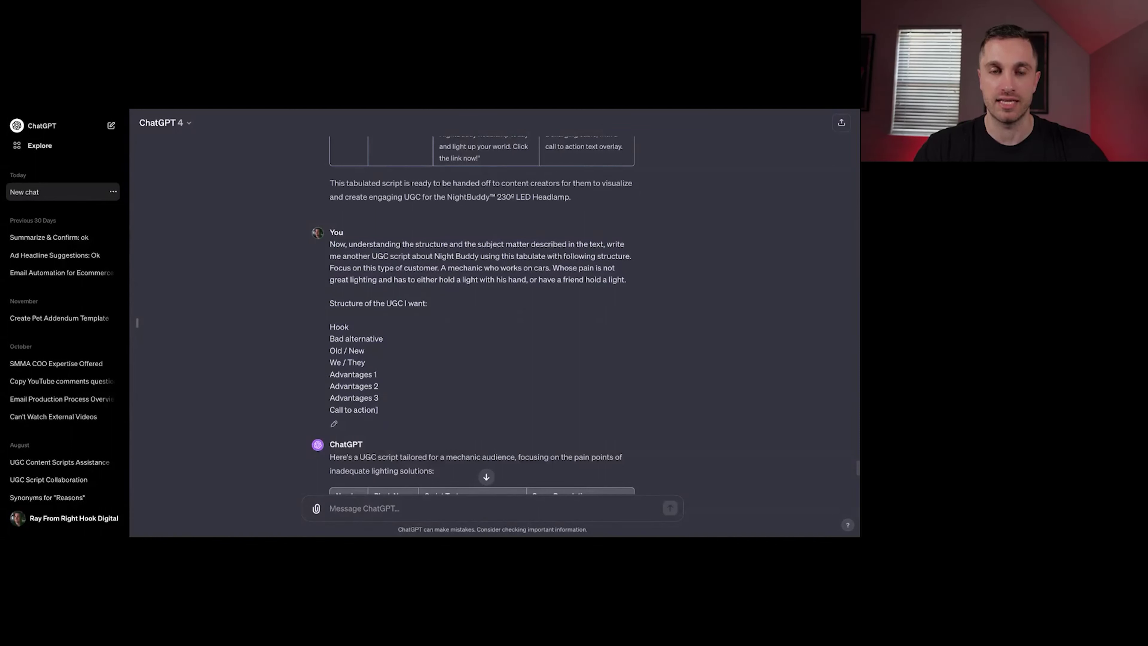
scroll(482, 317, "down", 12)
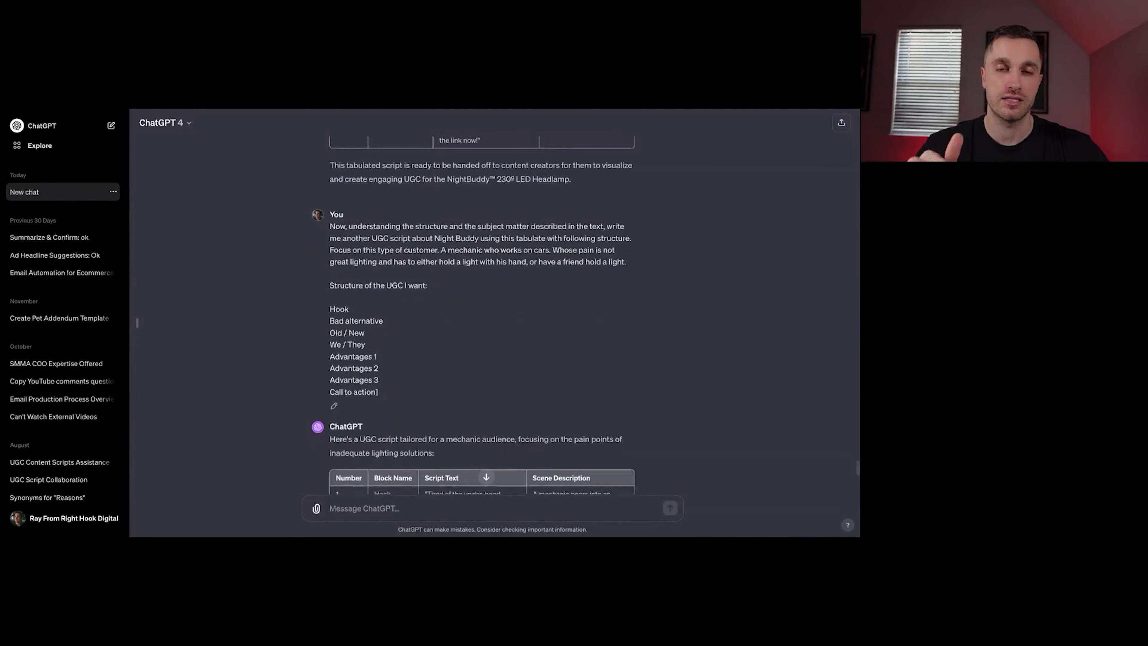
scroll(448, 313, "up", 4)
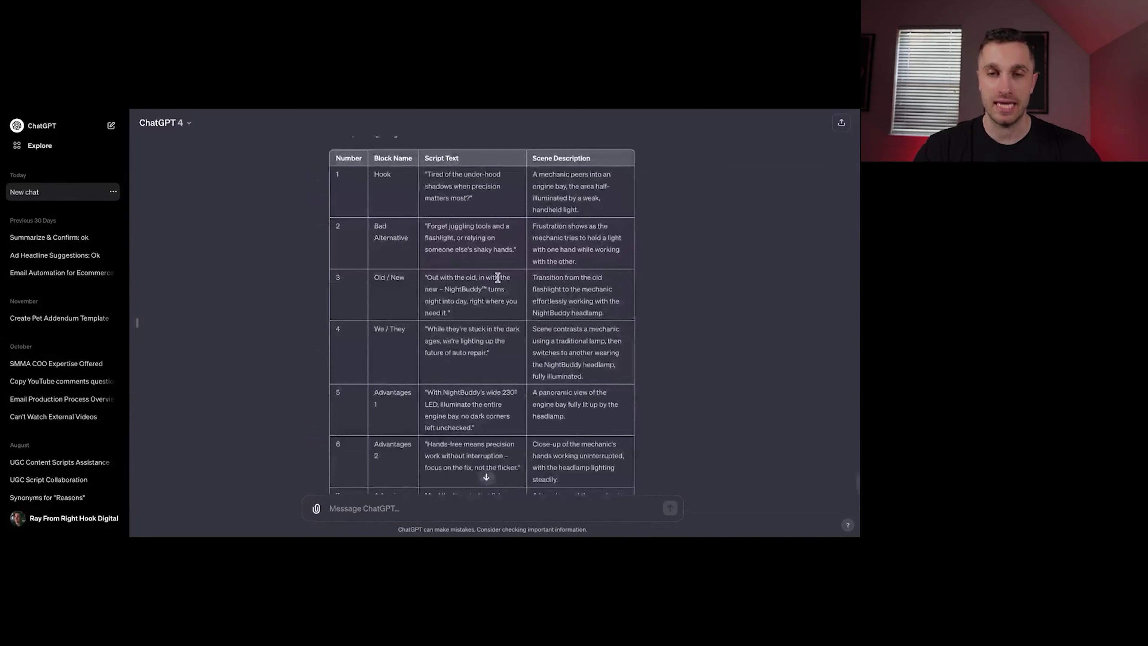
scroll(498, 277, "up", 1)
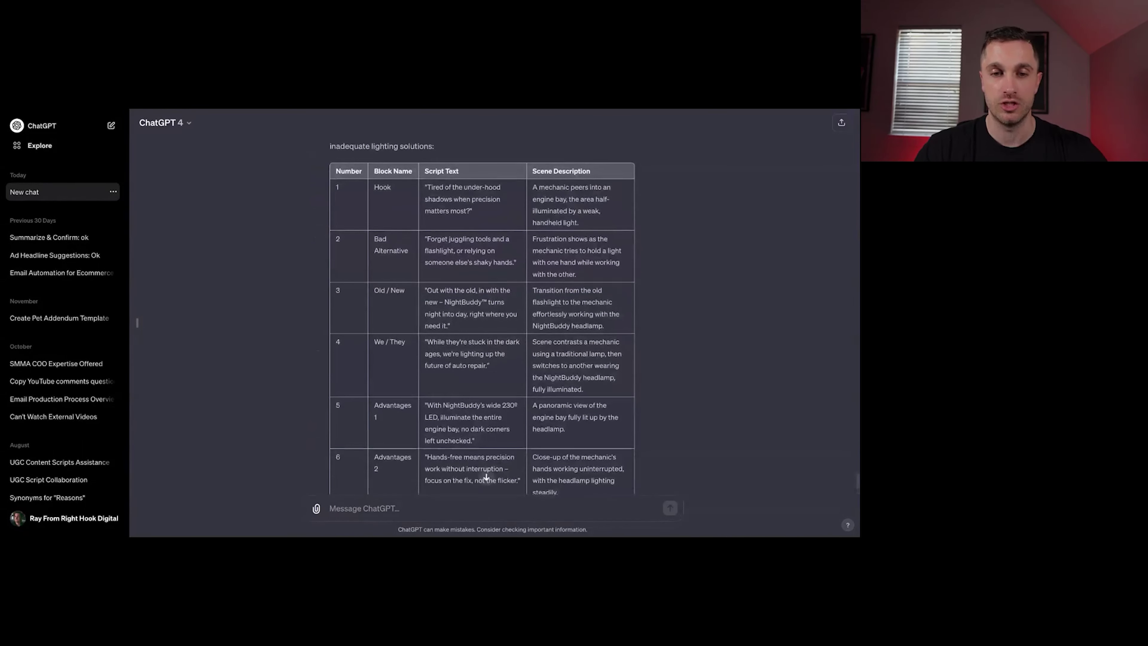